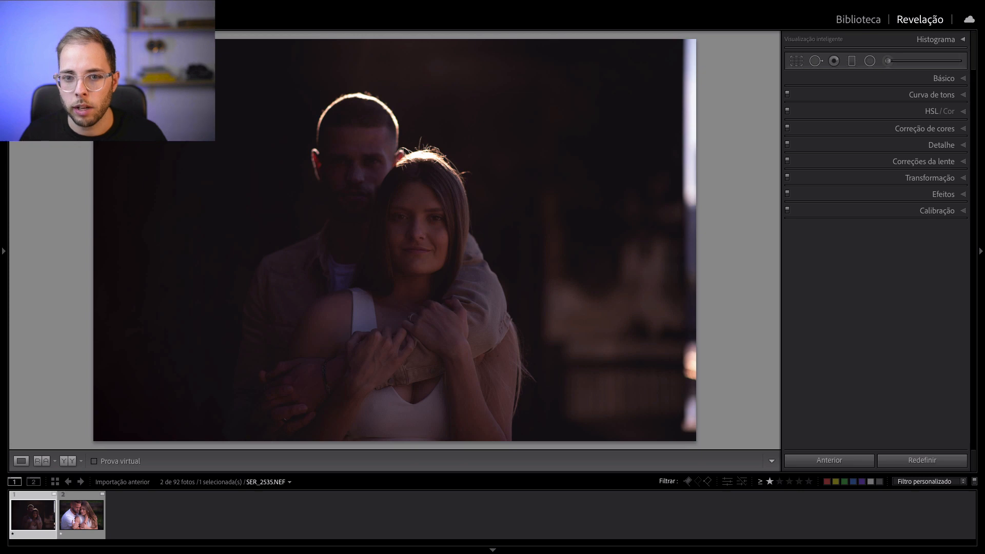
- Show the Mapa module in the module picker and hide it again
right_click(767, 20)
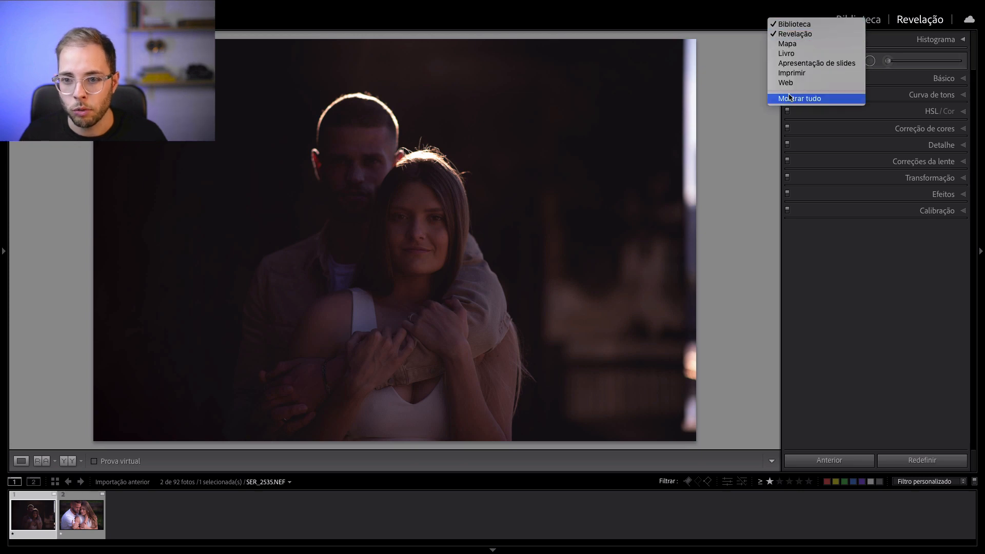
right_click(750, 15)
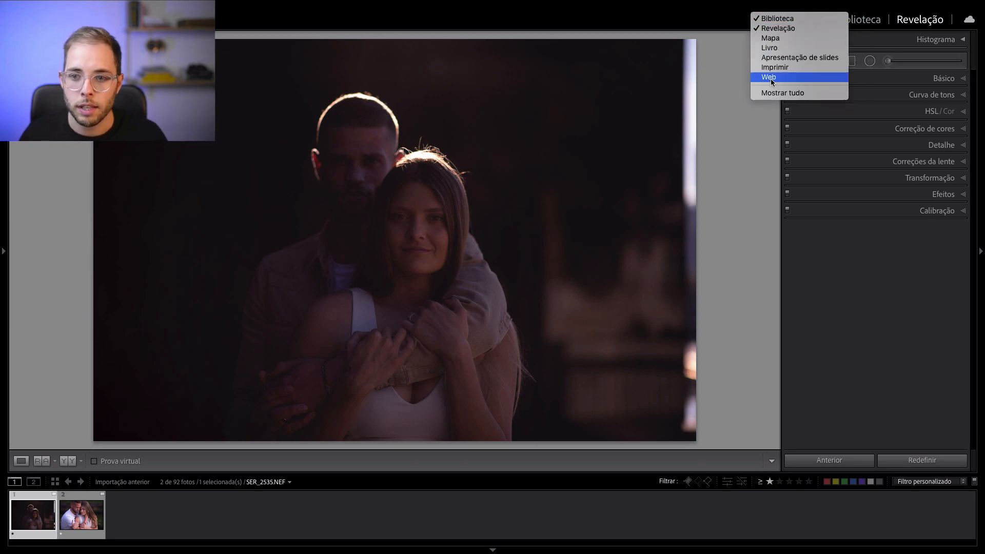
click(771, 38)
right_click(747, 23)
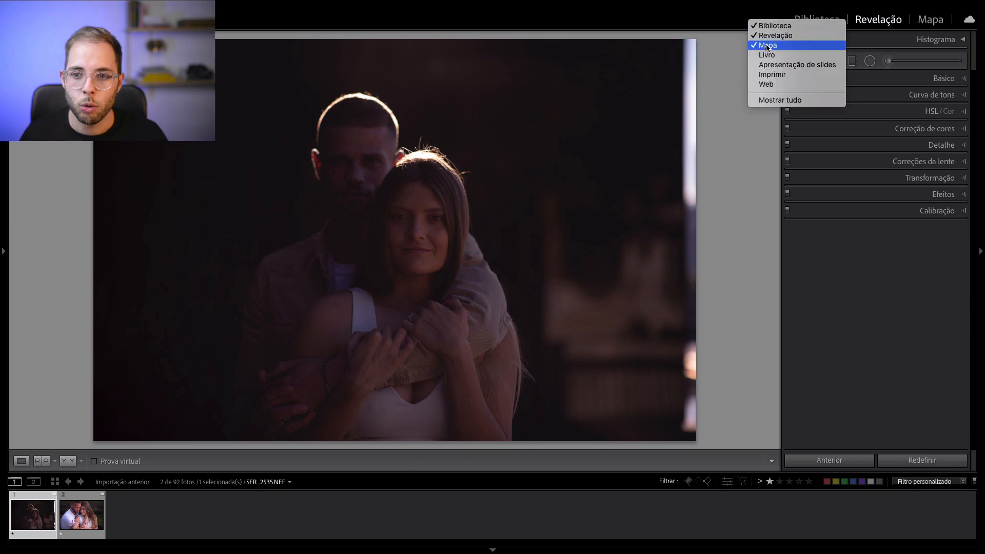
click(767, 46)
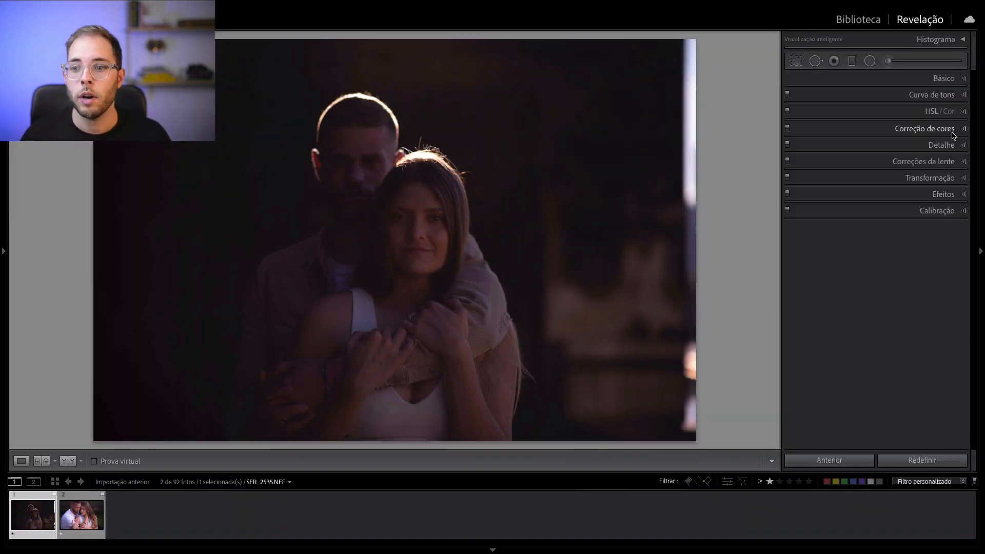
- Open the color grading controls with the midtone, shadow and highlight wheels shown together
click(879, 149)
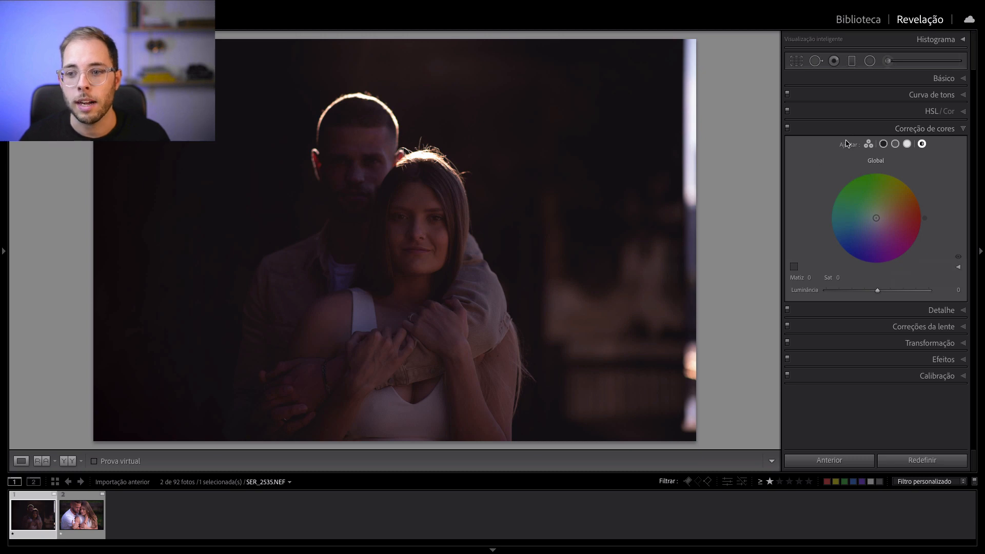
click(868, 144)
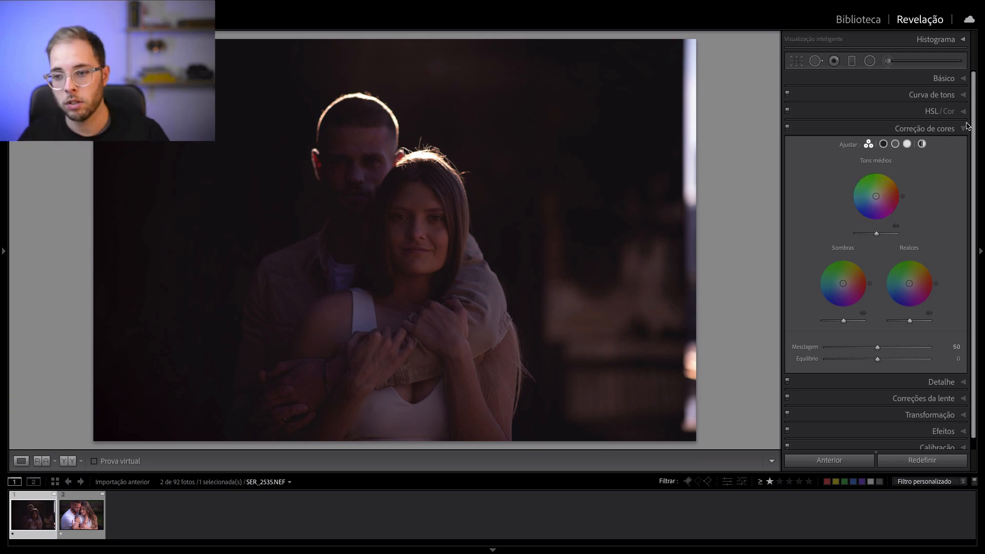
- Raise the photo's exposure to +0,70, lift Sombras to +40 and lower Brancos to −37
click(960, 79)
key(Up)
key(Up)
key(Up)
key(Up)
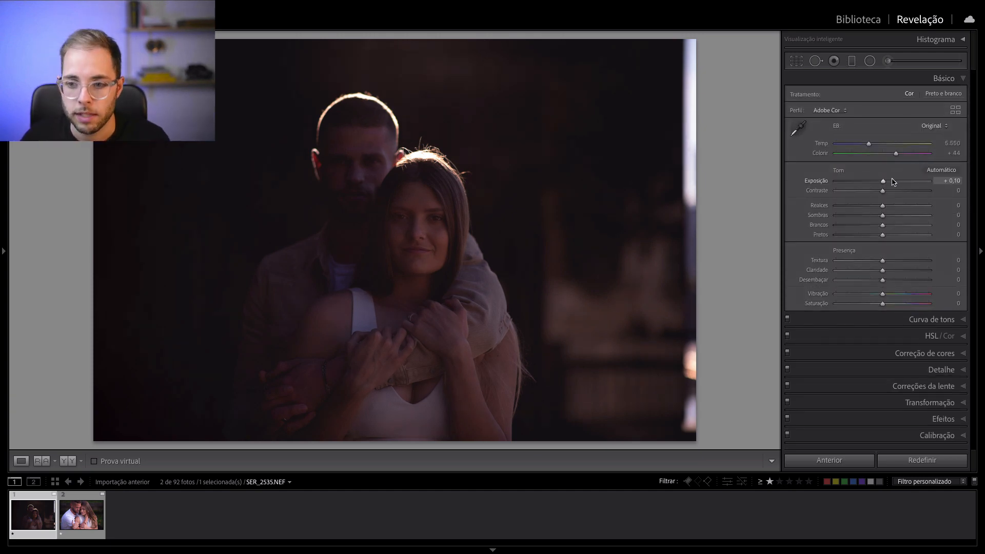
drag(892, 180, 893, 181)
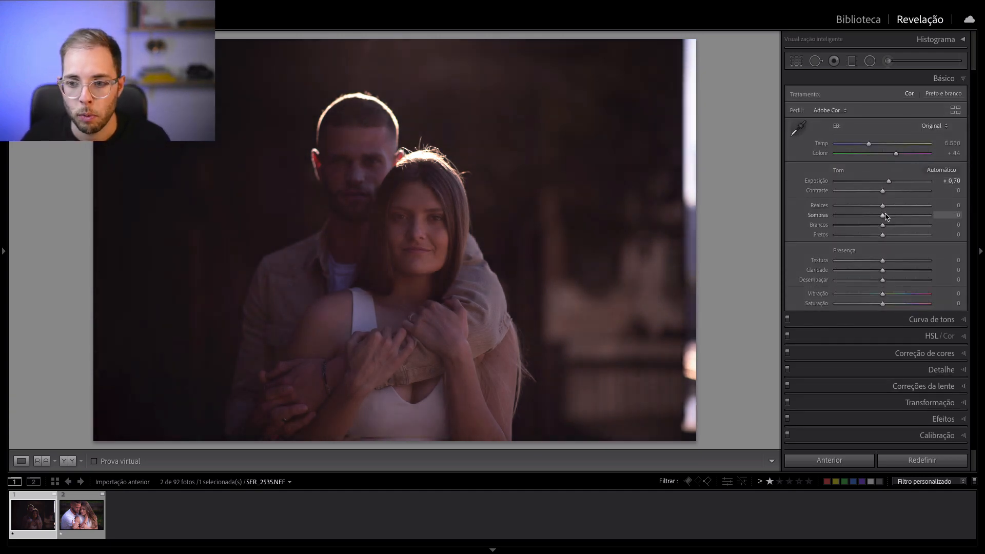
drag(884, 215, 902, 214)
click(865, 225)
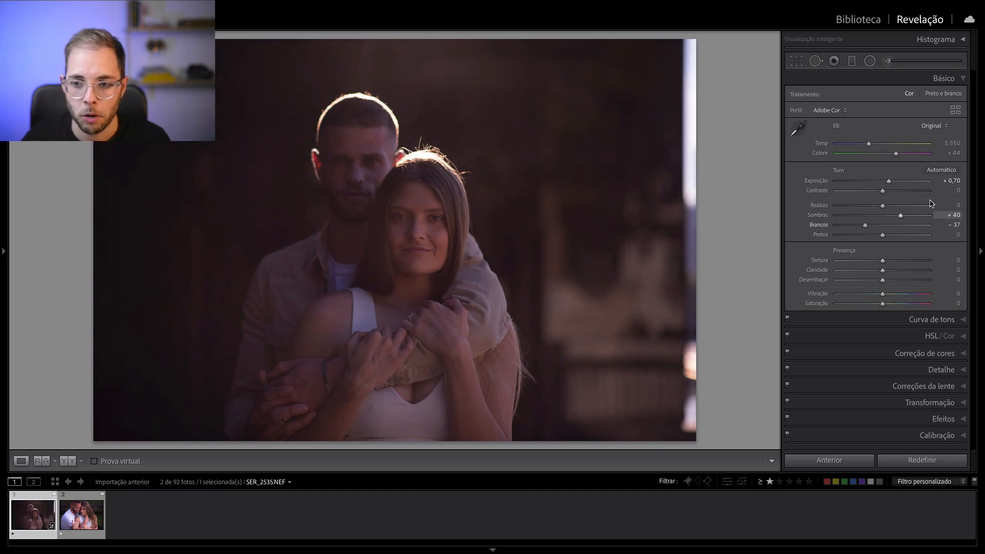
- Set Exposição to +1,00, Contraste to −5 and Pretos to −25
click(891, 181)
drag(883, 191, 881, 191)
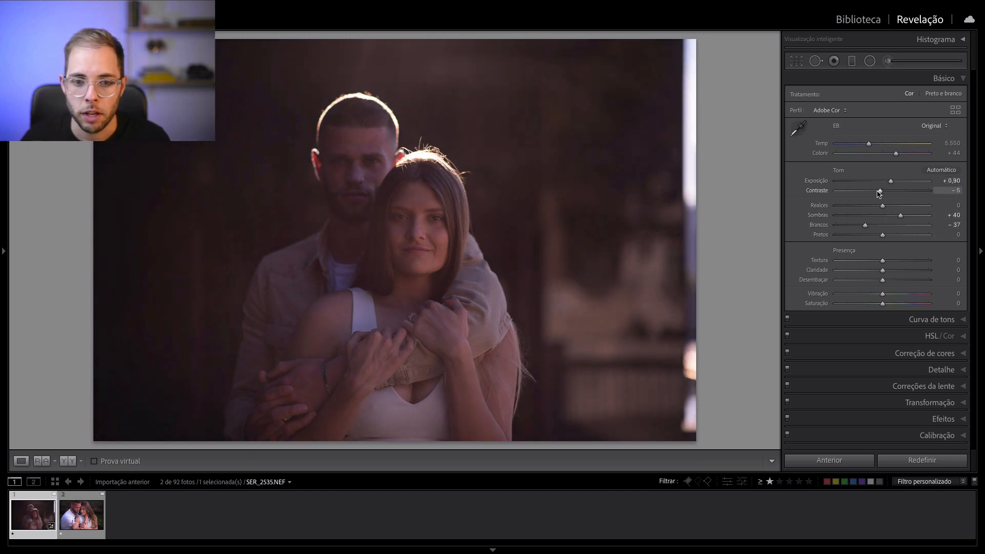
click(892, 181)
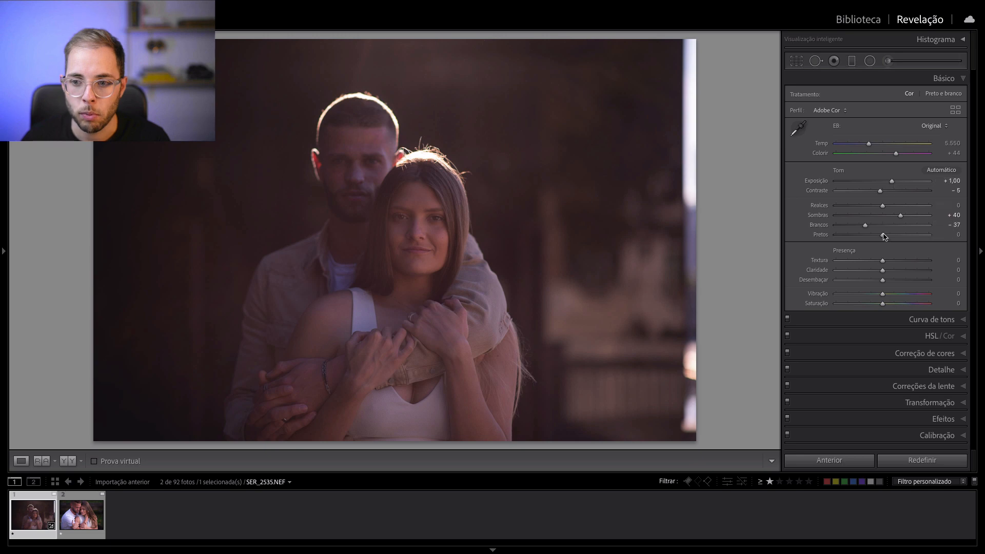
click(870, 235)
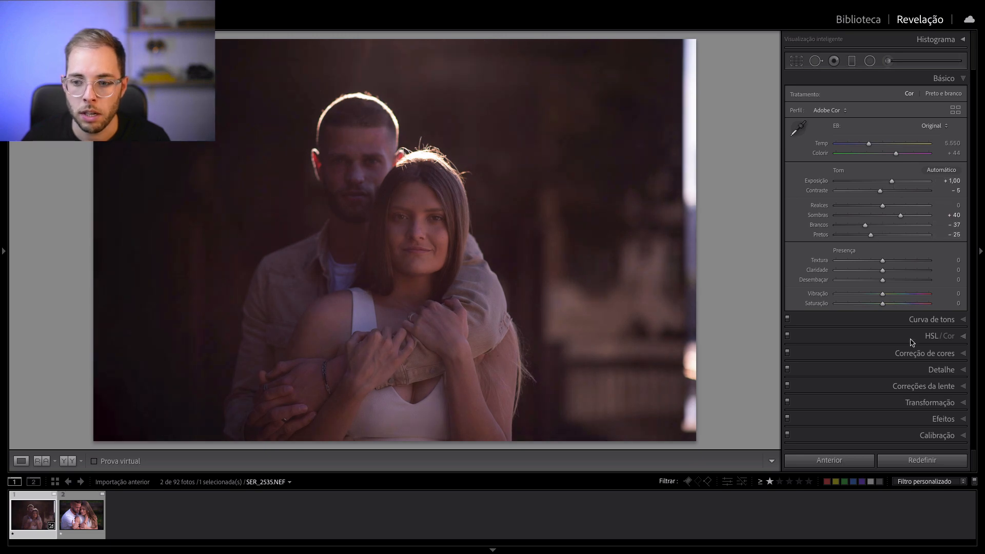
- Examine the color grading views: three-way, Sombras, Tons médios, Realces and Global, and compare them with the basic tone settings
click(946, 354)
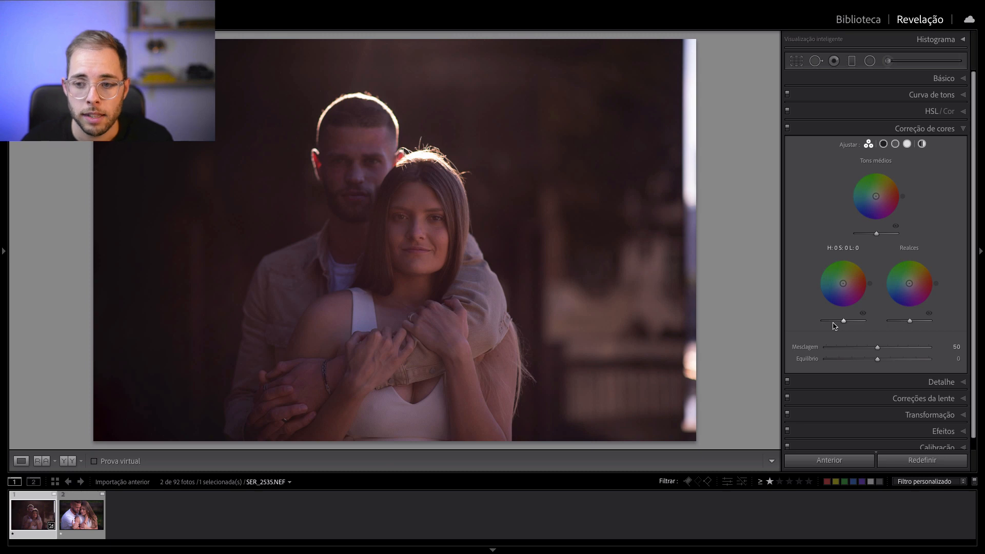
click(883, 144)
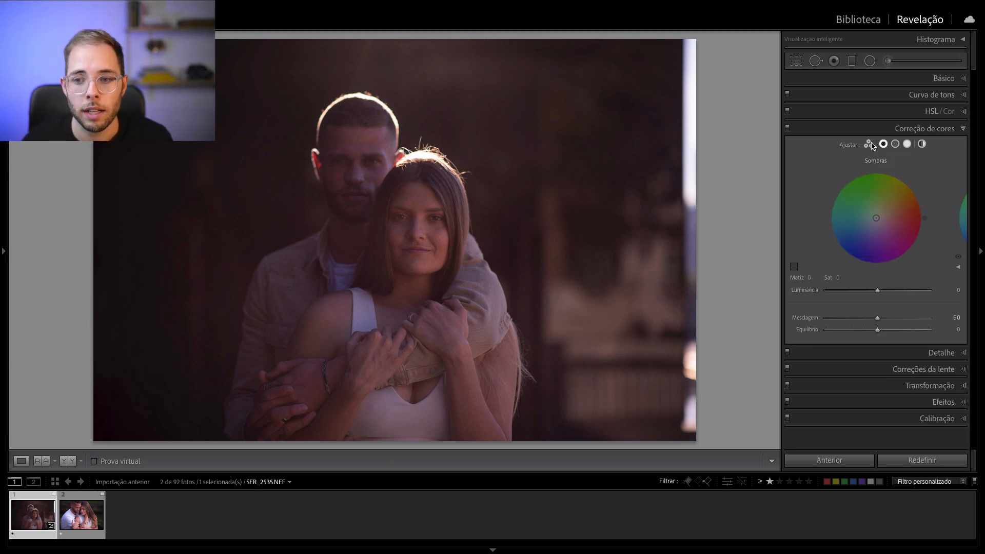
click(868, 144)
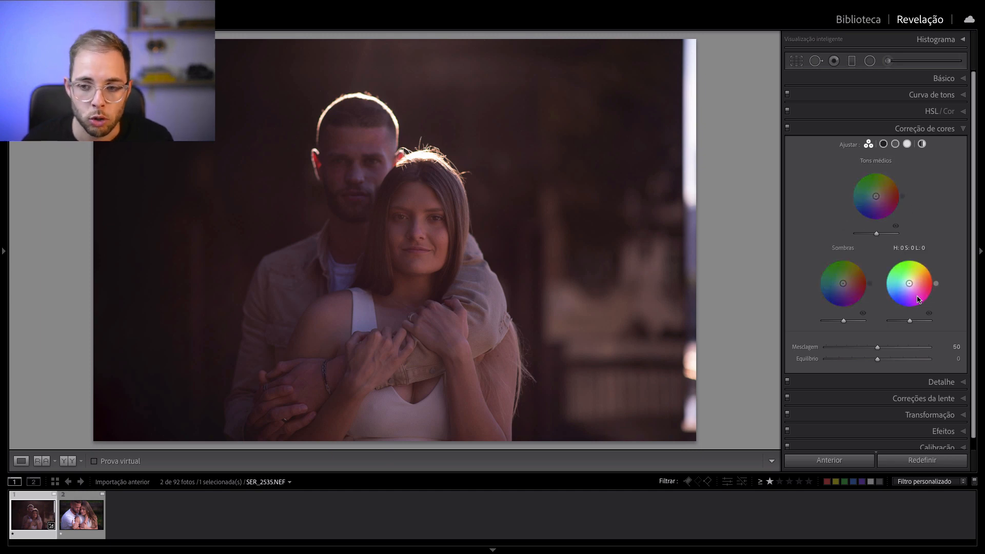
click(883, 144)
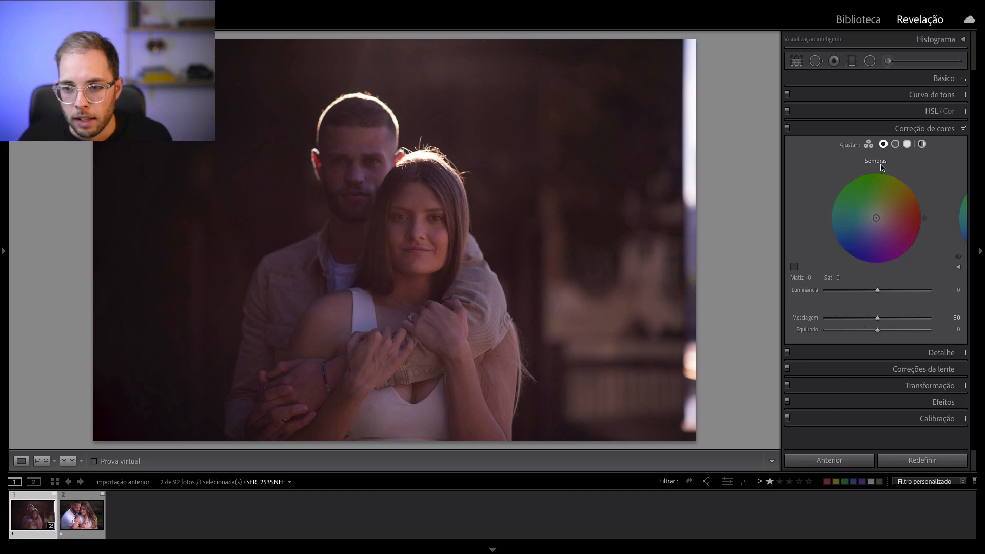
click(895, 145)
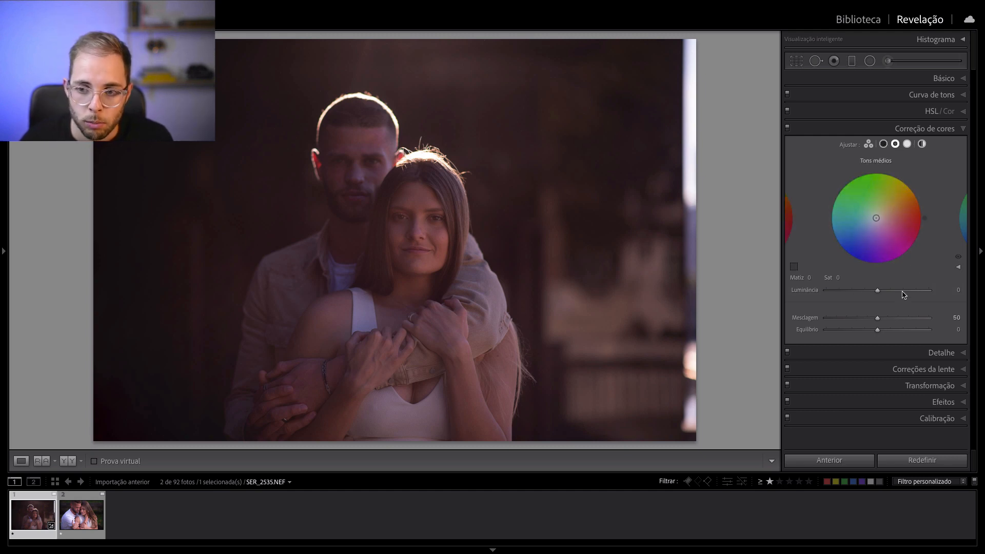
click(907, 145)
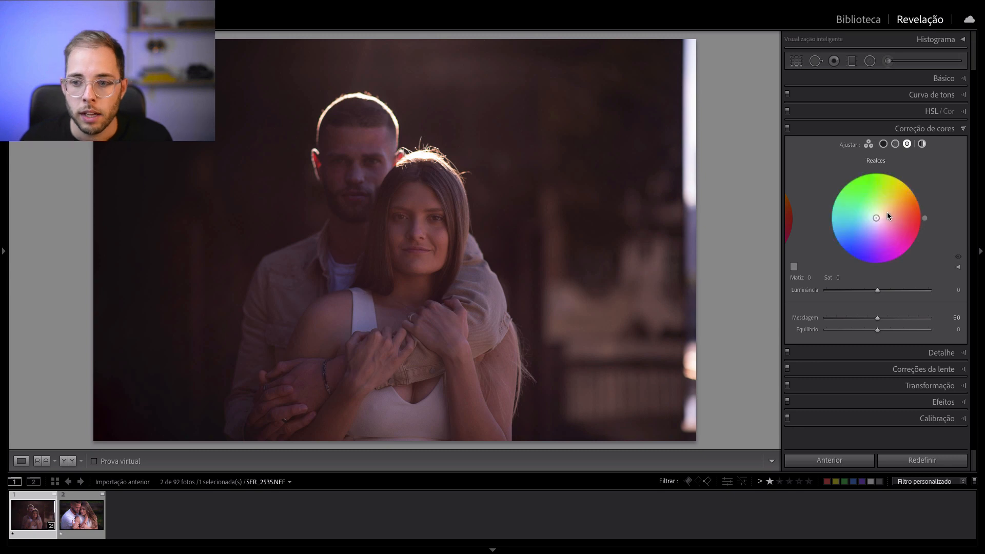
click(921, 144)
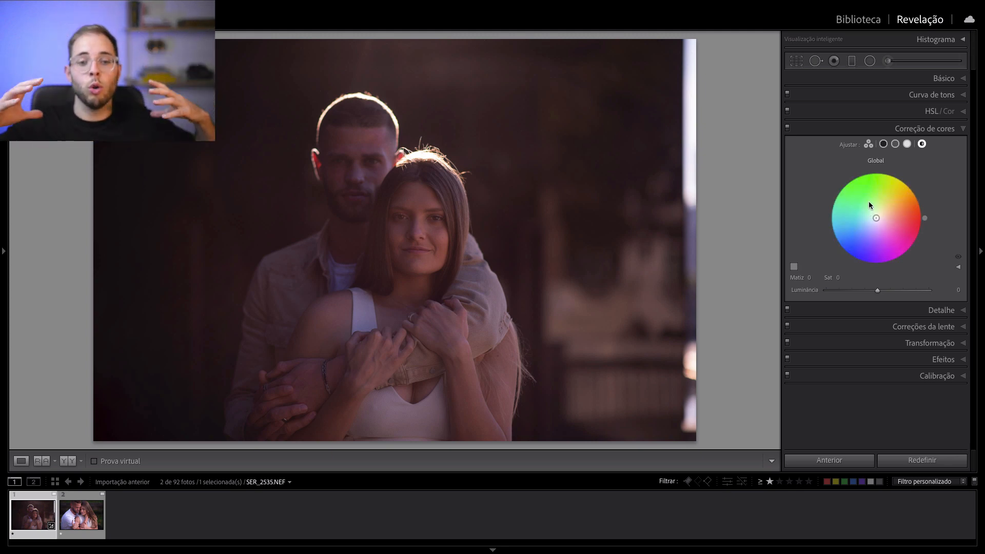
click(944, 79)
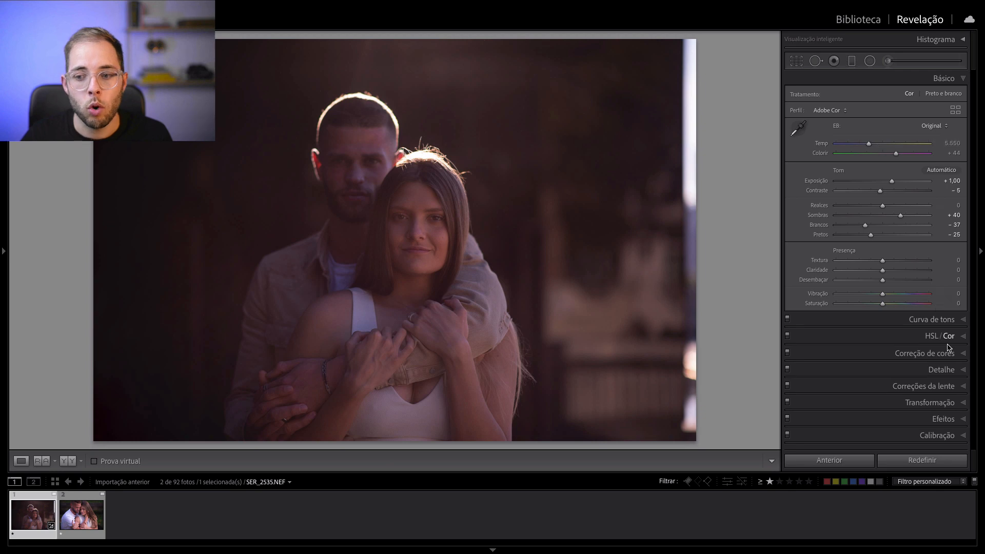
click(950, 355)
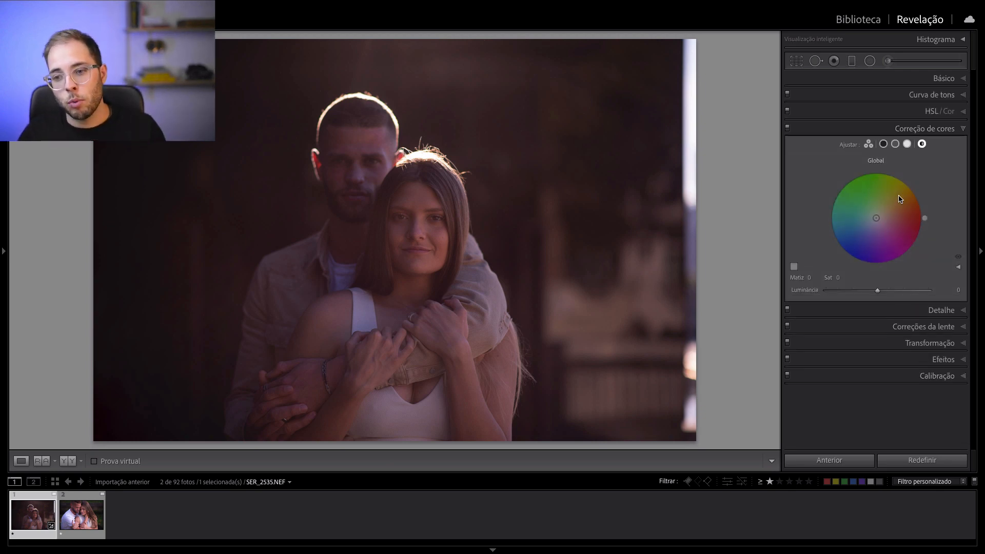
- Try a teal shadow tint at hue 170 and saturation 52, plus a reddish one, resetting the shadow wheel after each
click(883, 145)
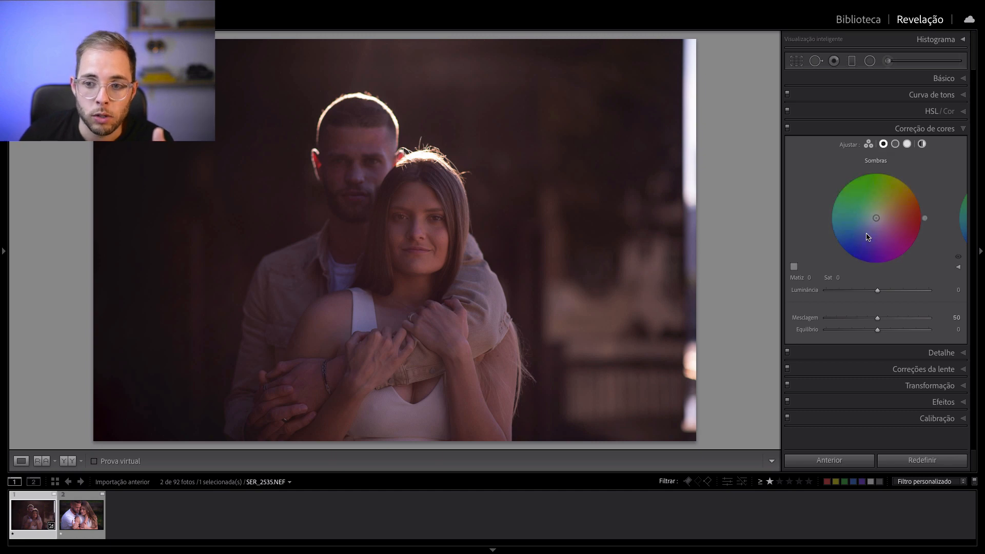
mouse_move(880, 216)
mouse_down()
mouse_move(857, 235)
mouse_move(893, 226)
mouse_move(863, 195)
mouse_move(853, 210)
mouse_move(862, 208)
mouse_up()
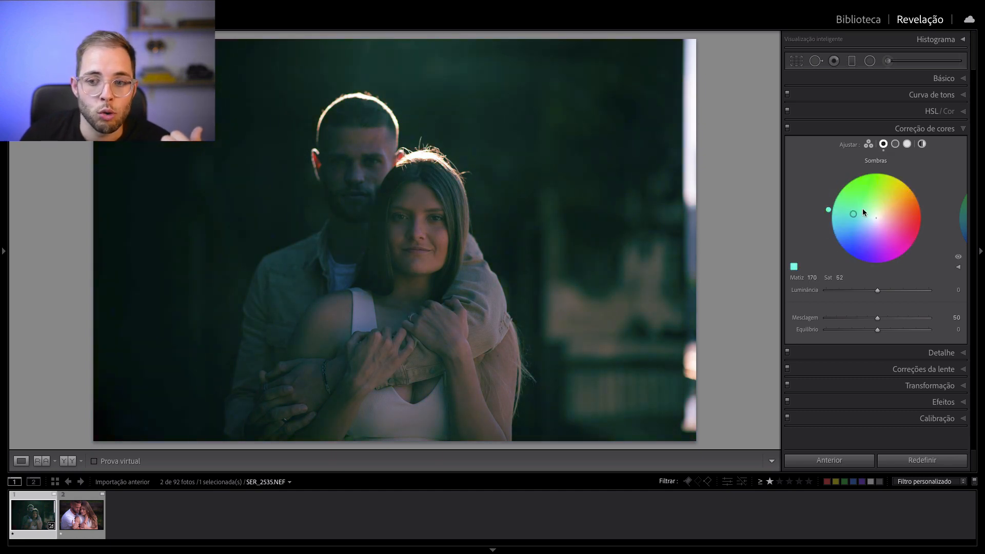
double_click(879, 164)
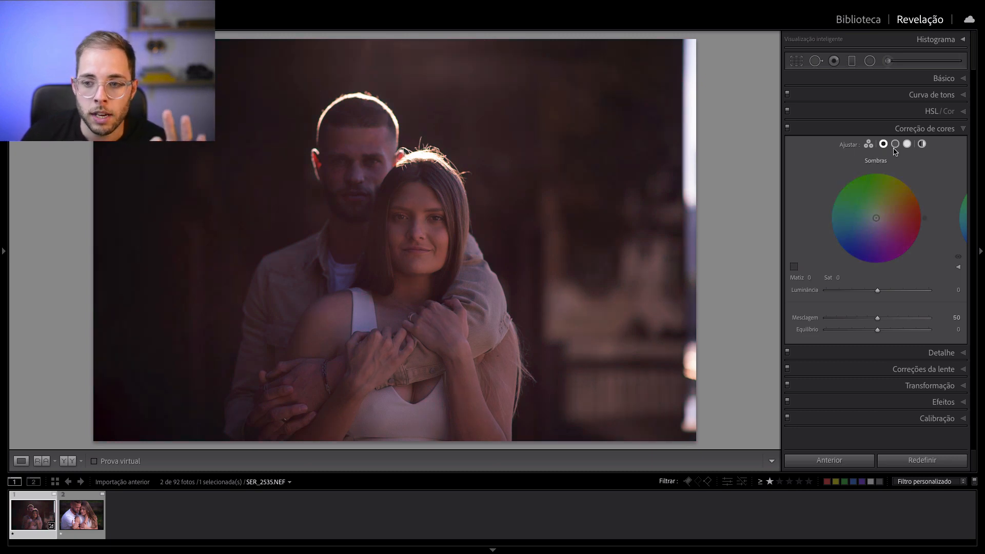
mouse_move(878, 220)
mouse_down()
mouse_move(859, 222)
mouse_move(857, 233)
mouse_move(874, 253)
mouse_move(890, 226)
mouse_up()
double_click(880, 166)
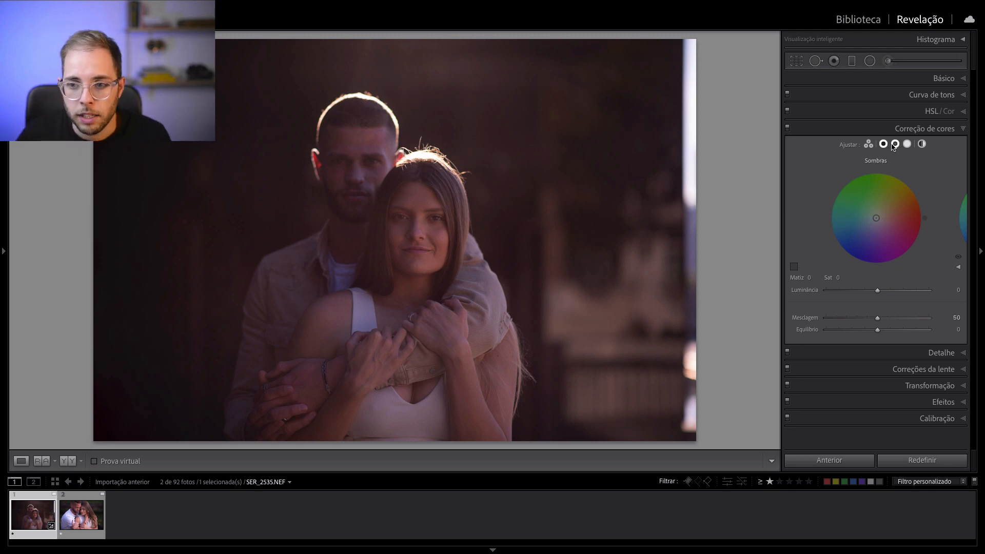
- Try a yellow-green tint on the midtones and a cyan highlight tint at hue 173, saturation 52, resetting each wheel
click(895, 144)
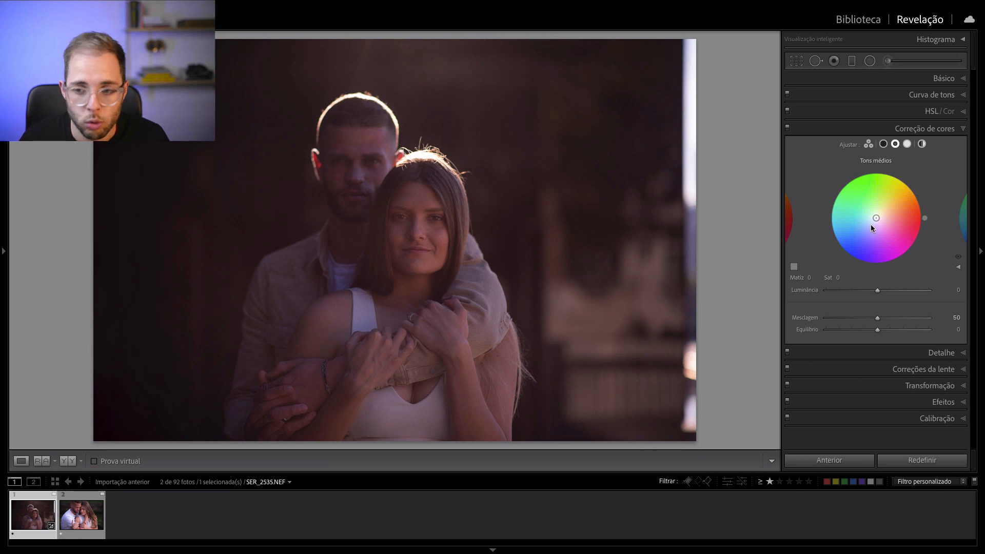
drag(875, 218, 880, 198)
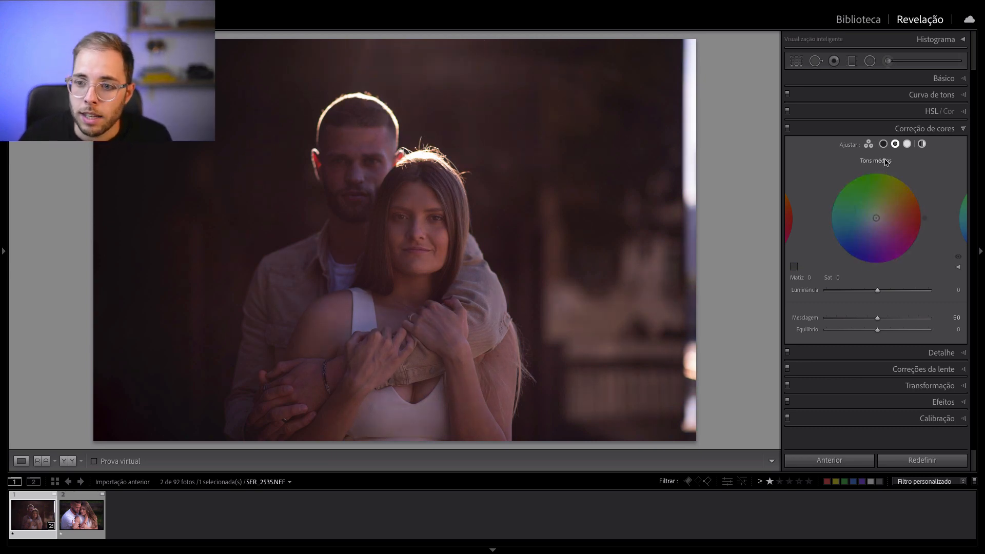
click(907, 144)
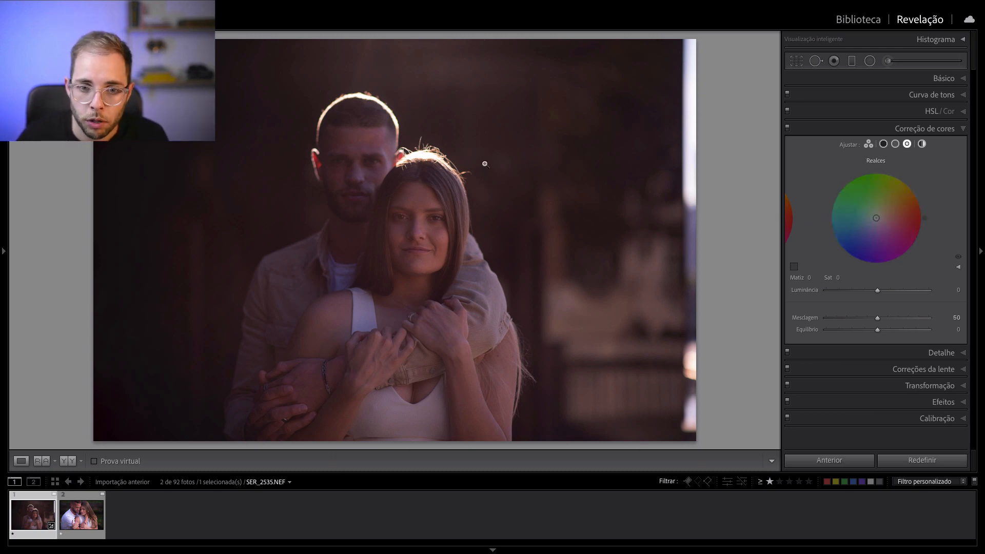
drag(853, 191, 853, 215)
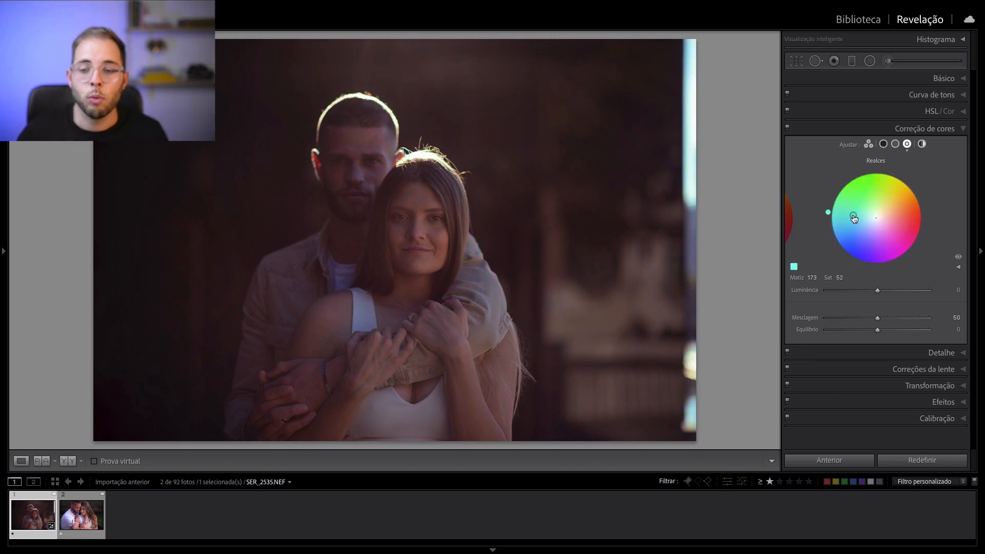
double_click(880, 161)
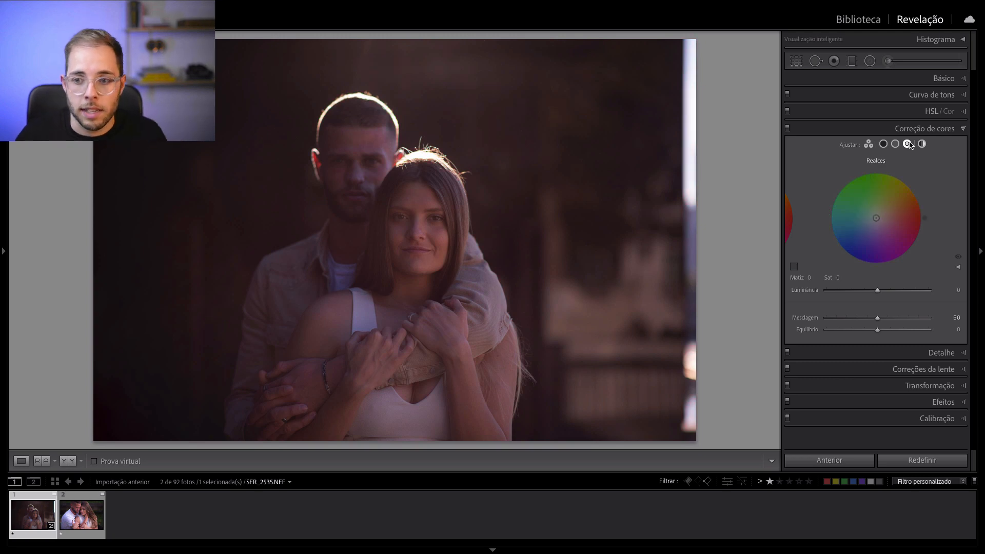
- Tint the shadows blue at hue 208 and saturation 22
click(884, 144)
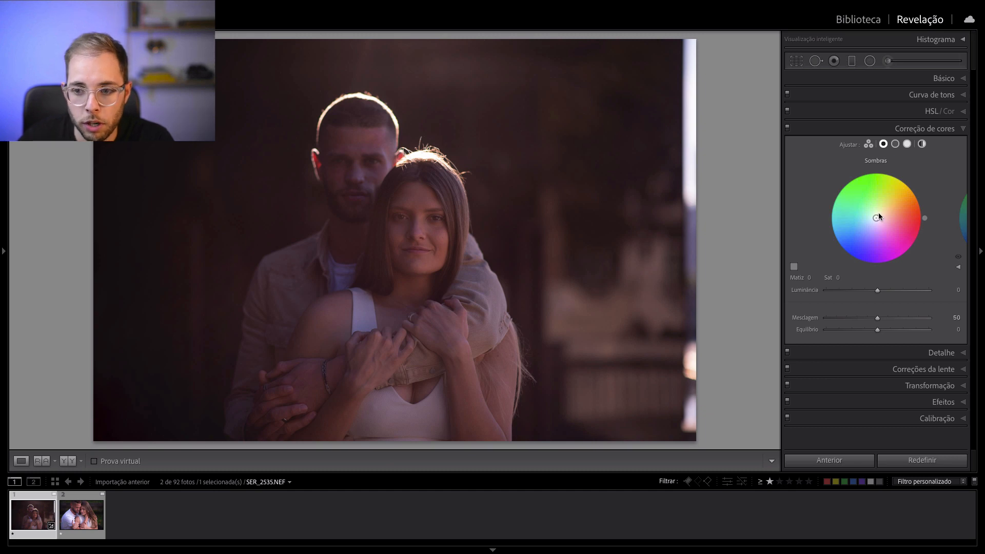
mouse_move(879, 216)
mouse_down()
mouse_move(857, 215)
mouse_move(877, 247)
mouse_move(886, 203)
mouse_move(864, 226)
mouse_move(891, 217)
mouse_move(872, 215)
mouse_move(868, 230)
mouse_move(887, 220)
mouse_move(870, 205)
mouse_move(872, 228)
mouse_up()
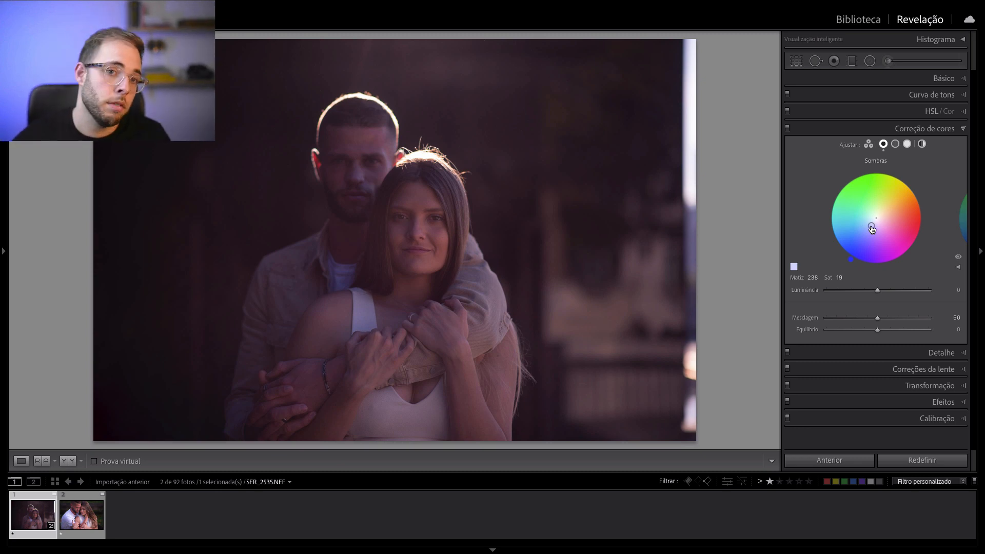
mouse_move(872, 229)
mouse_down()
mouse_move(864, 223)
mouse_move(877, 236)
mouse_move(866, 223)
mouse_up()
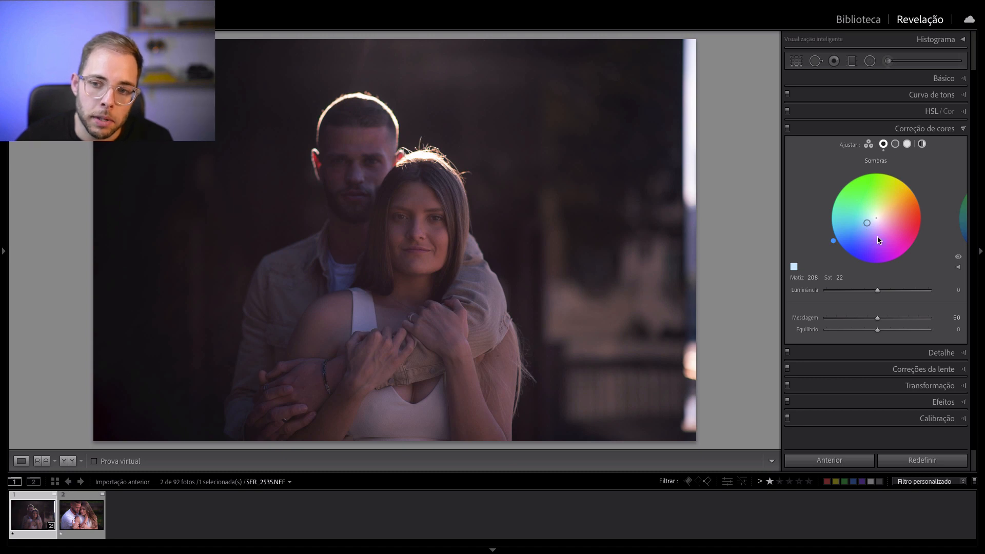
- Sample the shadow tint from the bright strip along the photo's right edge, giving about hue 251 and saturation 8
click(793, 267)
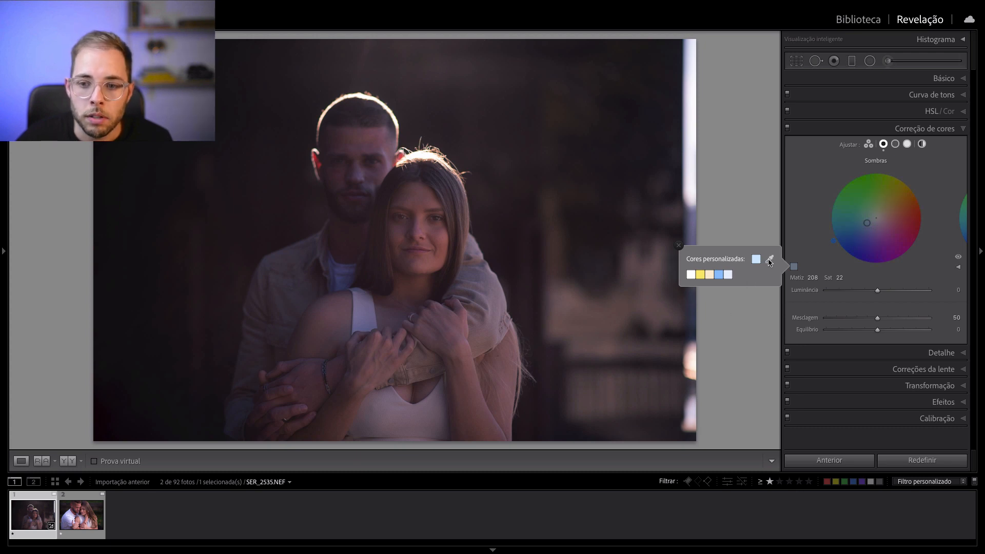
drag(769, 261, 688, 151)
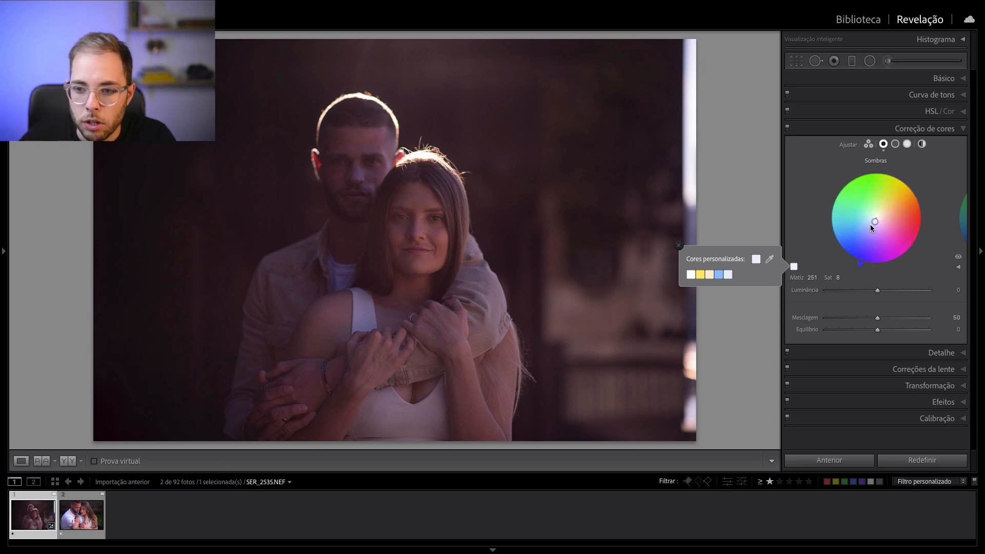
- Tint the shadows blue at hue 214 and saturation 31
mouse_move(871, 227)
mouse_down()
mouse_move(856, 225)
mouse_move(865, 227)
mouse_up()
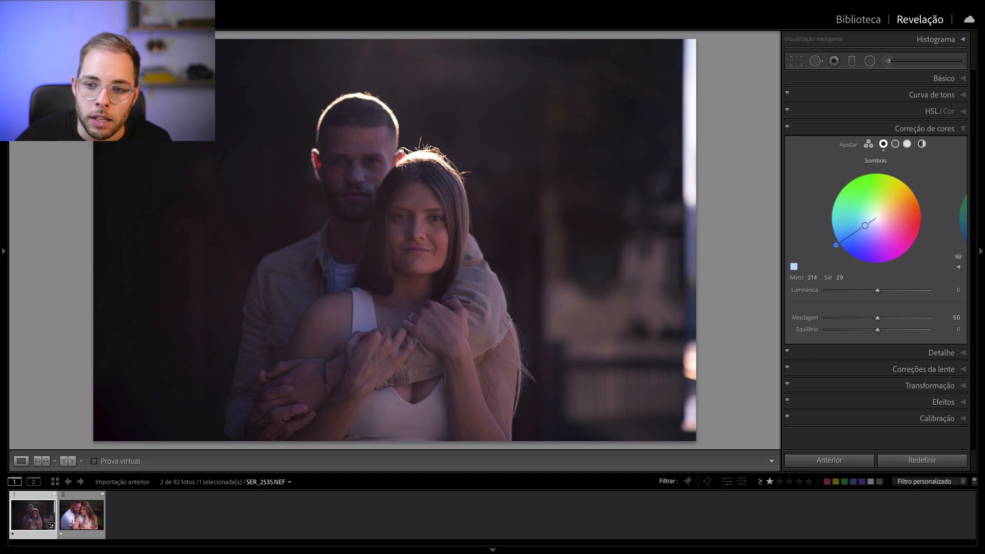
mouse_move(865, 226)
mouse_down()
mouse_move(843, 240)
mouse_move(862, 227)
mouse_up()
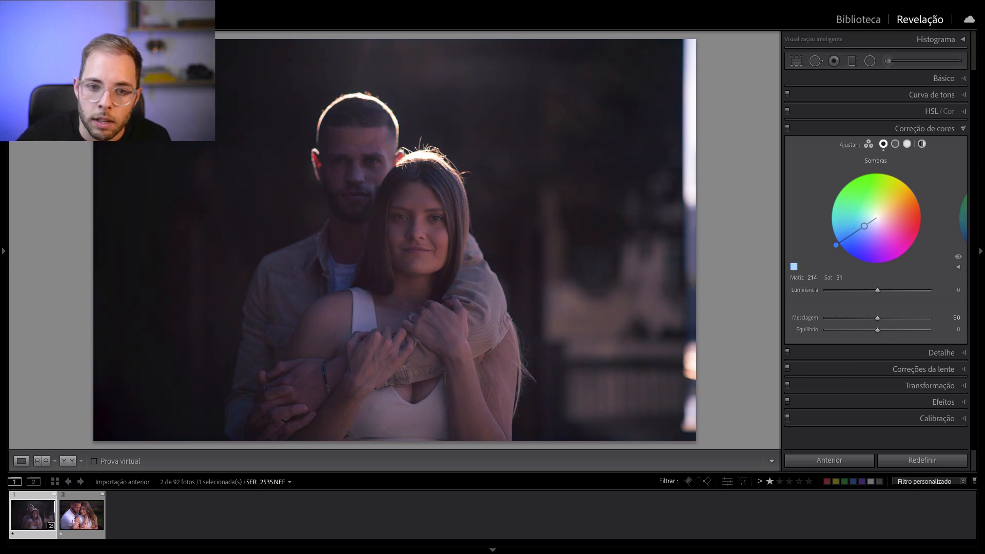
drag(864, 226, 864, 226)
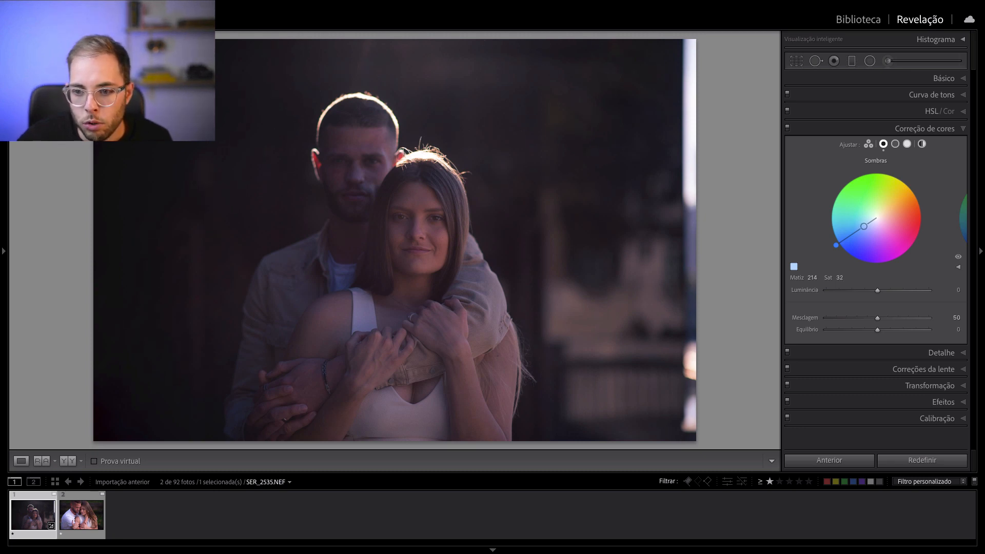
drag(864, 226, 864, 226)
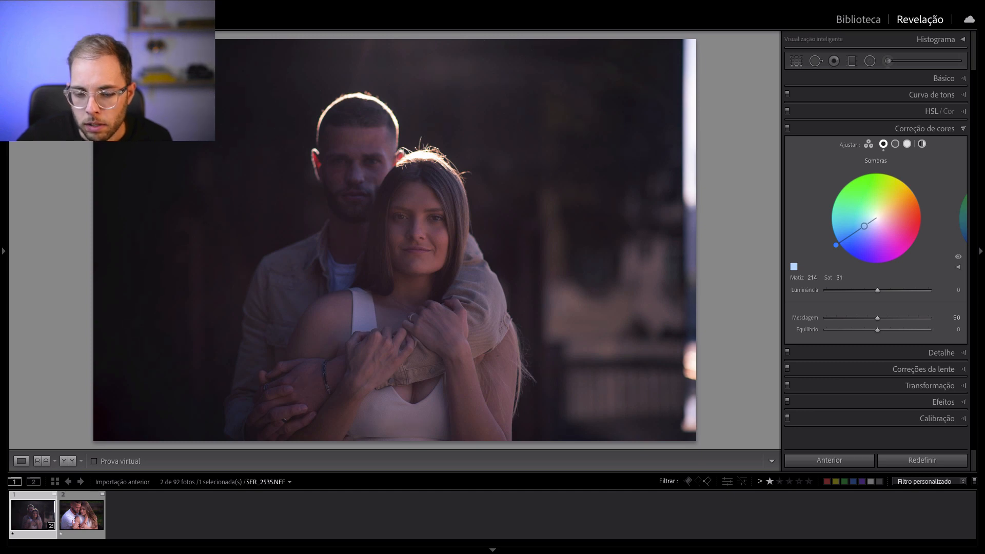
- Try a shadow luminance of +74 with shadow saturation 55, and undo both changes
click(895, 144)
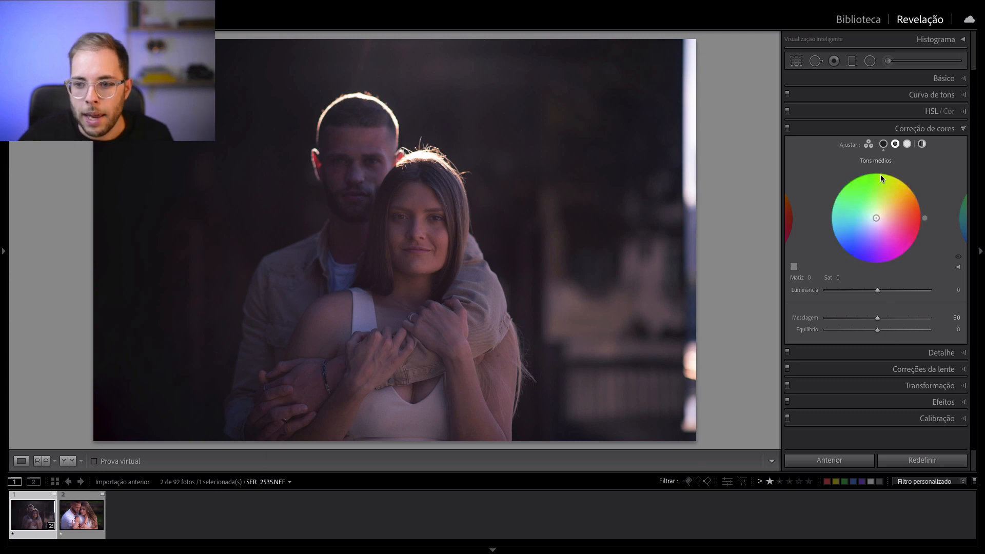
click(883, 144)
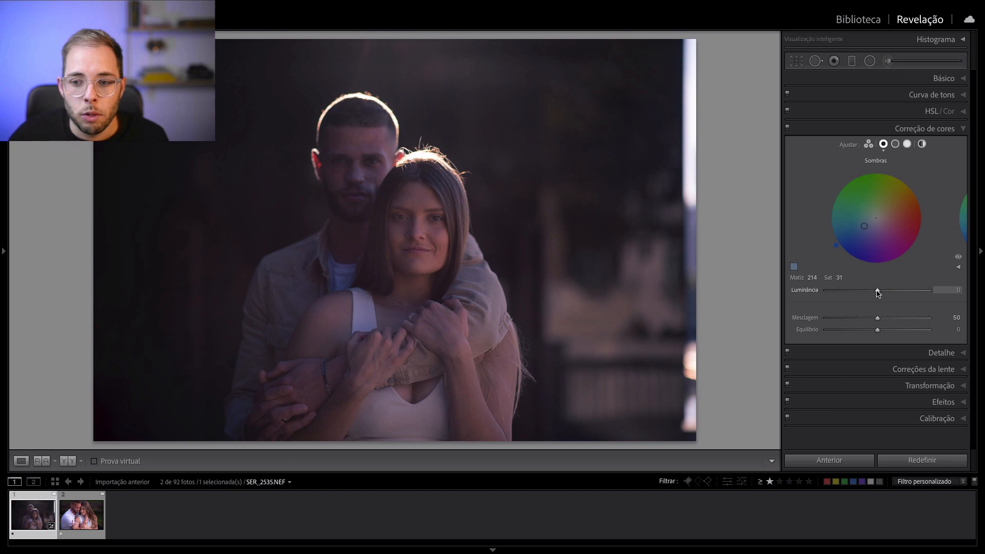
drag(877, 291, 906, 288)
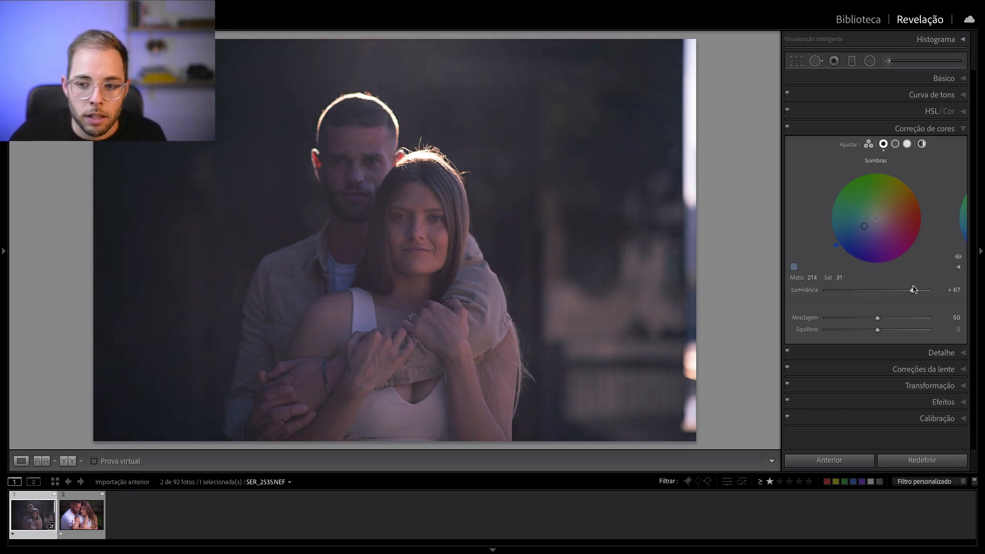
drag(913, 290, 915, 292)
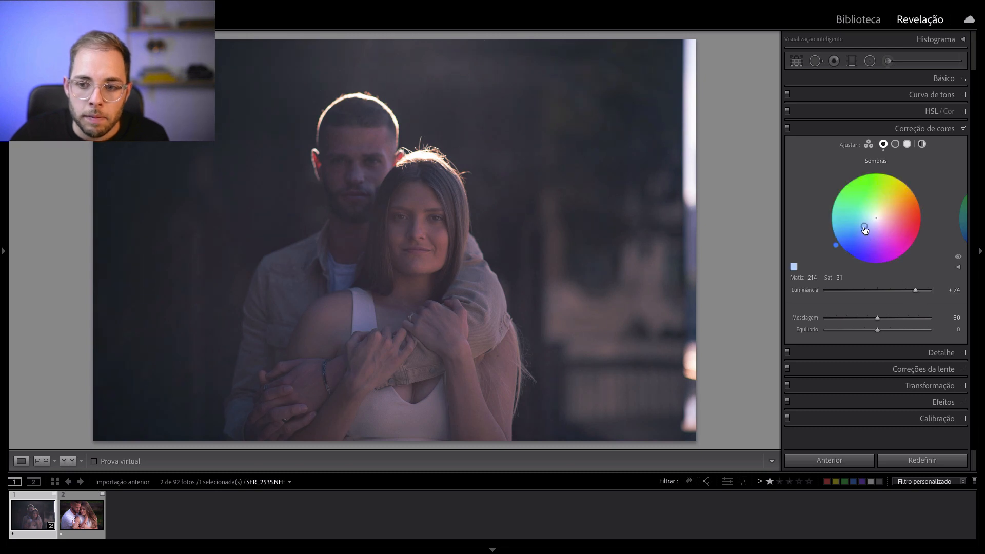
drag(864, 226, 855, 232)
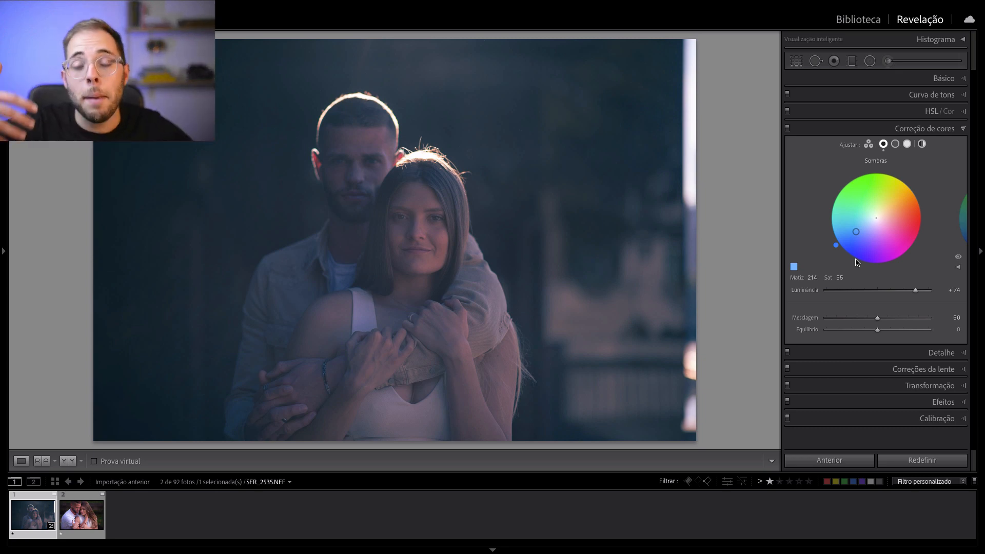
key(ctrl+z)
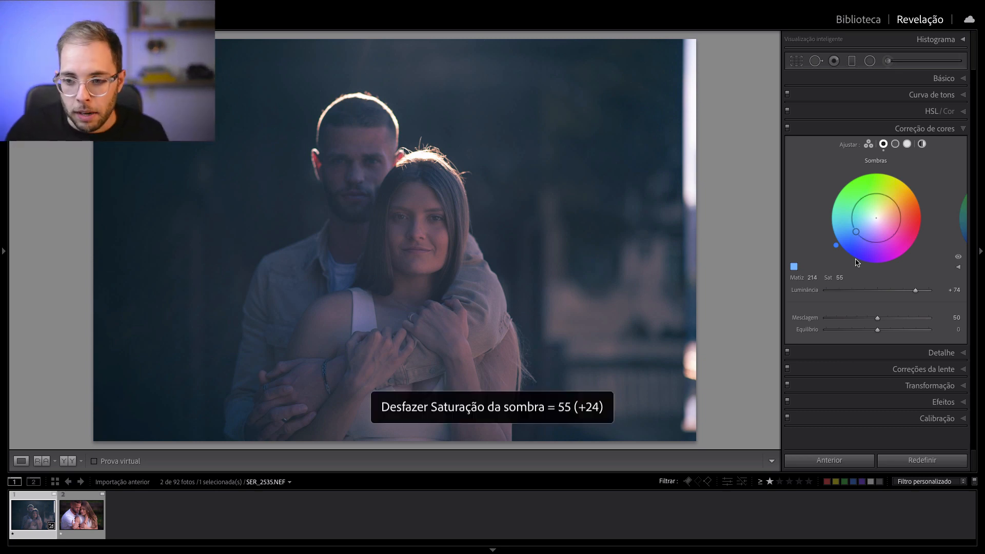
key(ctrl+z)
key(ctrl+z)
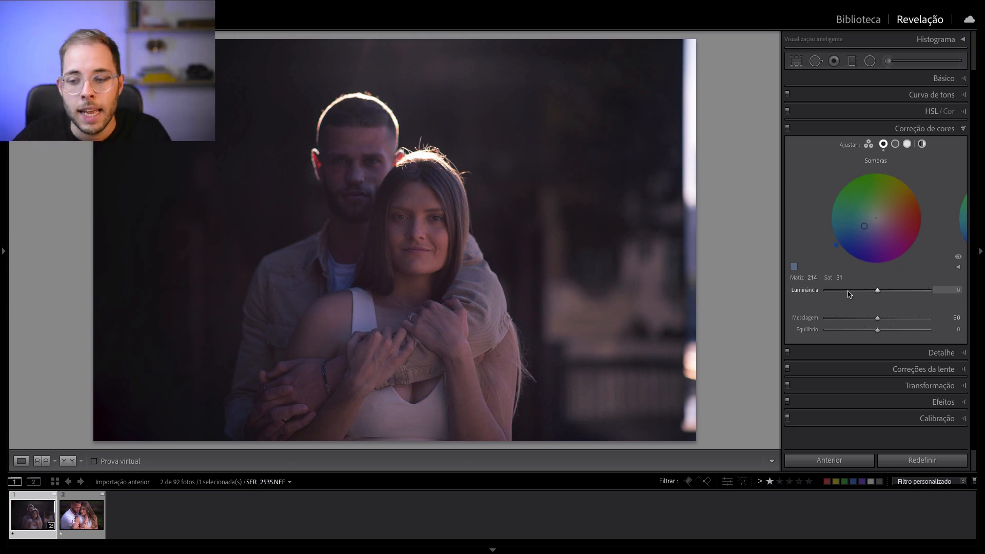
- Try an orange midtone tint, ending at hue 34 and saturation 54, and reset the midtone wheel
click(896, 144)
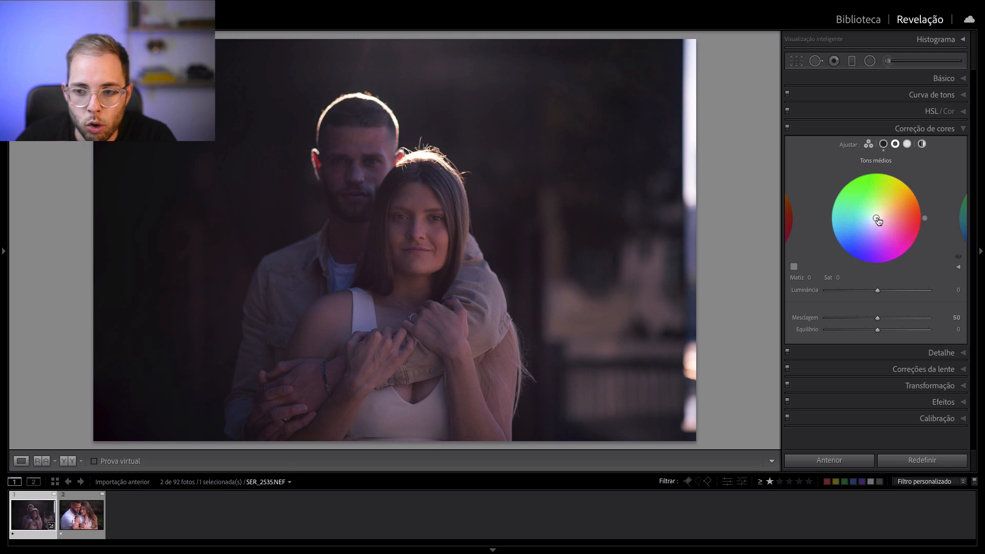
drag(877, 220, 890, 206)
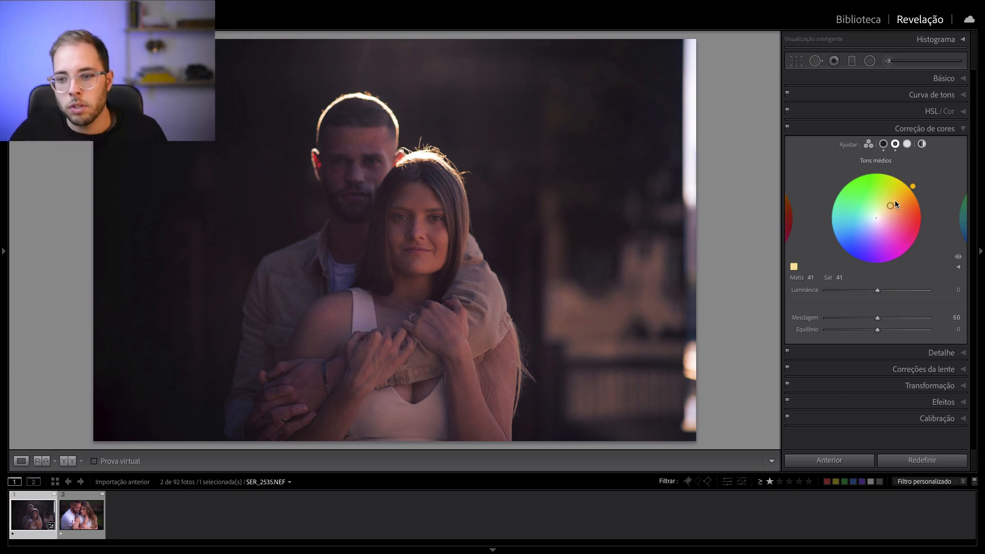
drag(890, 205, 891, 207)
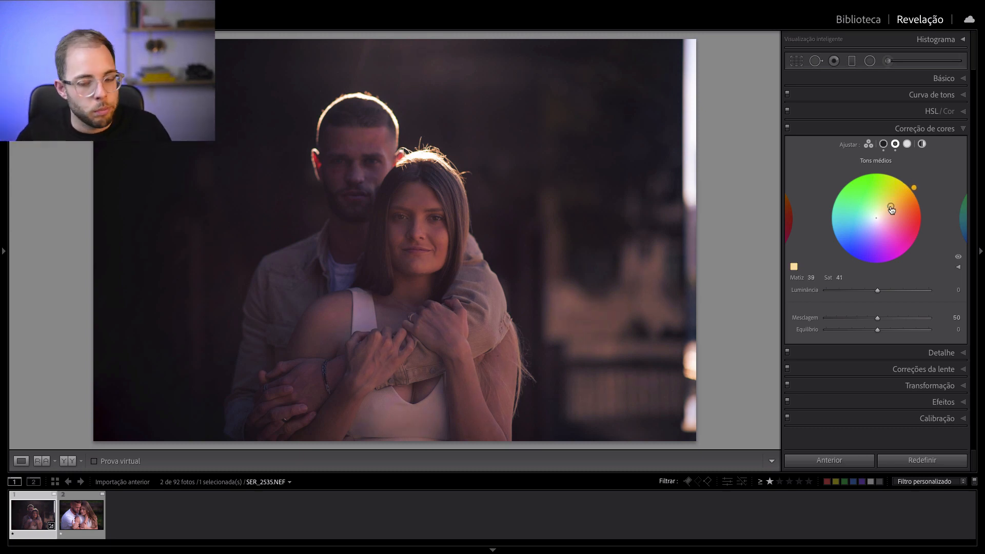
mouse_move(891, 209)
mouse_down()
mouse_move(870, 208)
mouse_move(896, 205)
mouse_up()
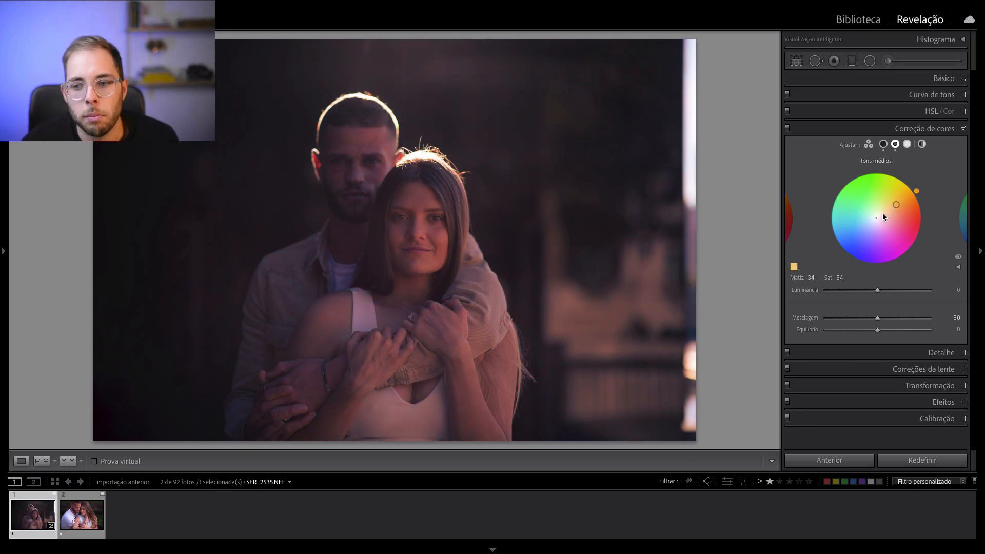
double_click(882, 215)
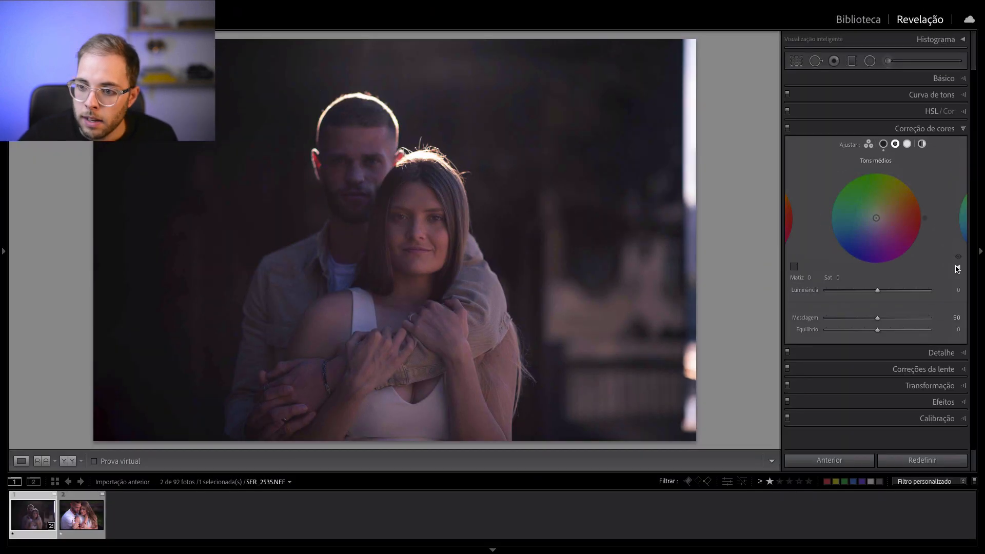
- Tint the midtones yellow at hue 55 and saturation 61, with luminance +72
click(958, 268)
mouse_move(826, 281)
mouse_down()
mouse_move(884, 286)
mouse_move(841, 295)
mouse_move(866, 296)
mouse_move(861, 283)
mouse_move(839, 284)
mouse_up()
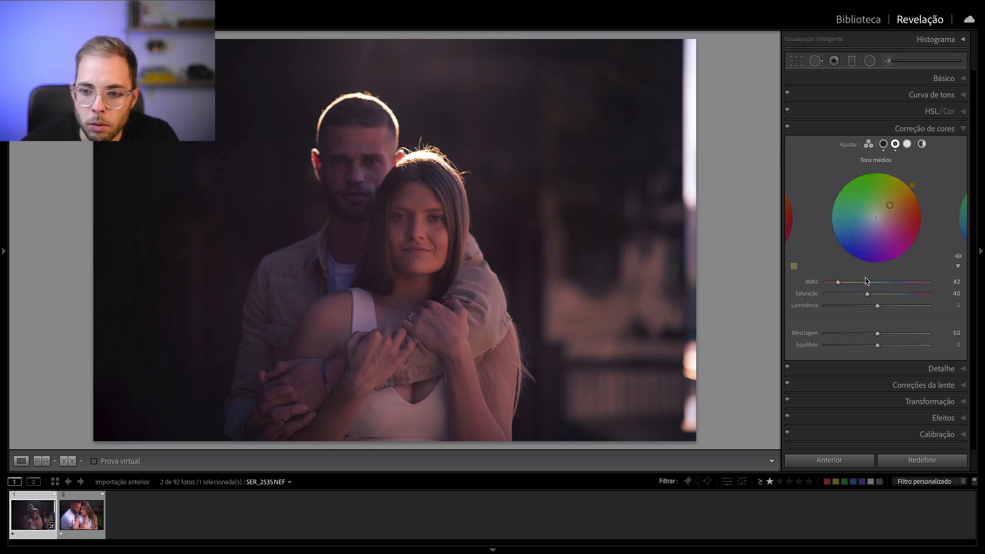
drag(865, 293, 885, 296)
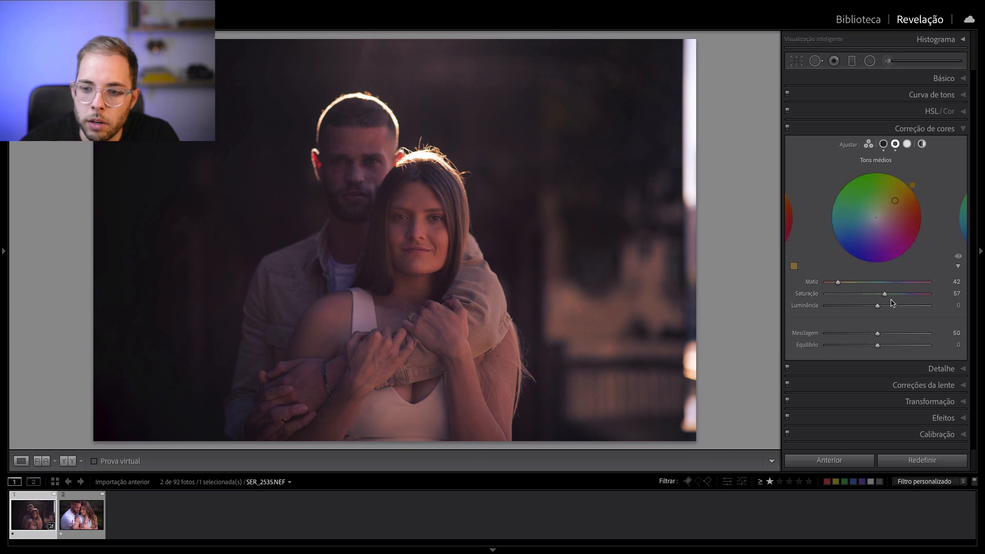
mouse_move(886, 295)
mouse_down()
mouse_move(884, 306)
mouse_move(909, 309)
mouse_move(873, 308)
mouse_move(916, 307)
mouse_up()
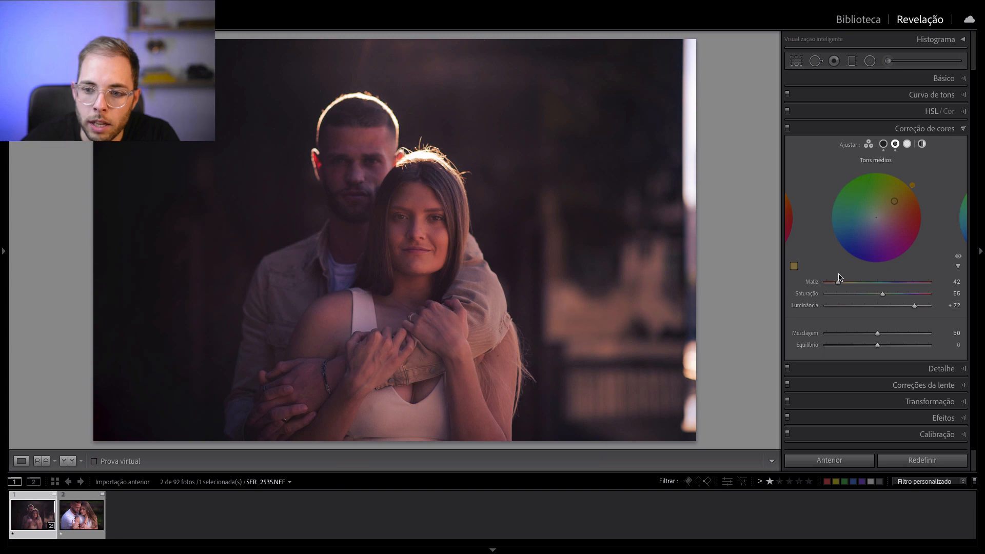
drag(837, 282, 843, 284)
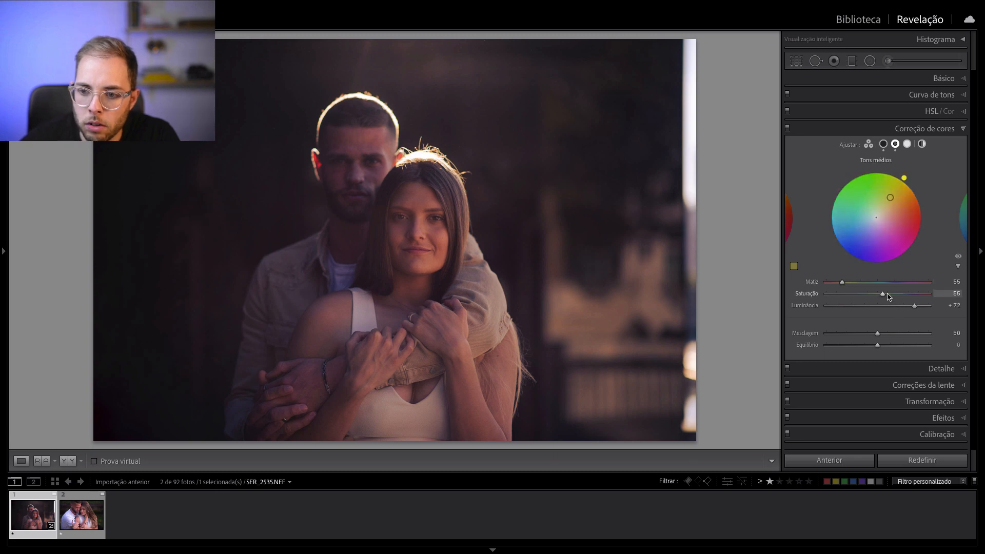
drag(884, 296, 889, 296)
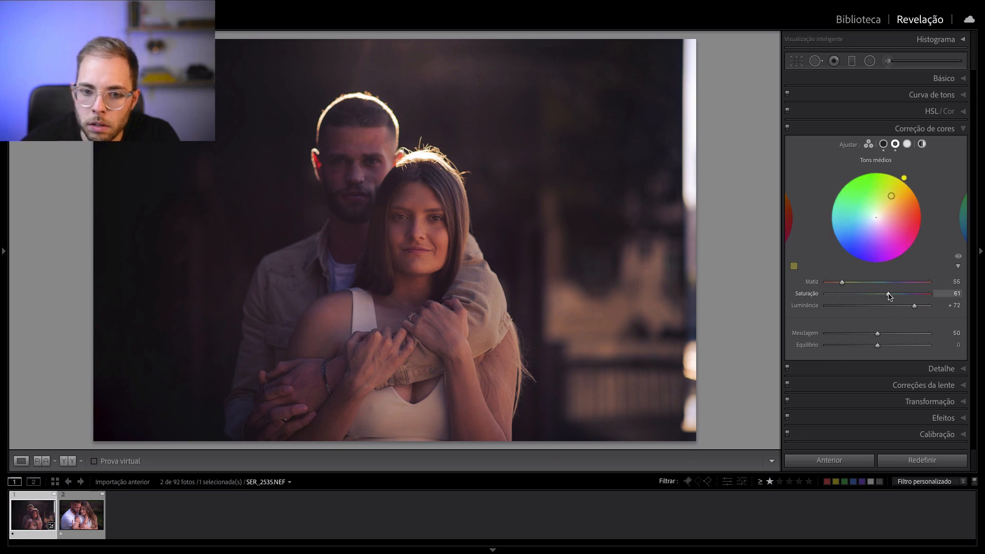
- Lower the highlights' luminance to -49 and tint them at hue 42 and saturation 30
click(907, 144)
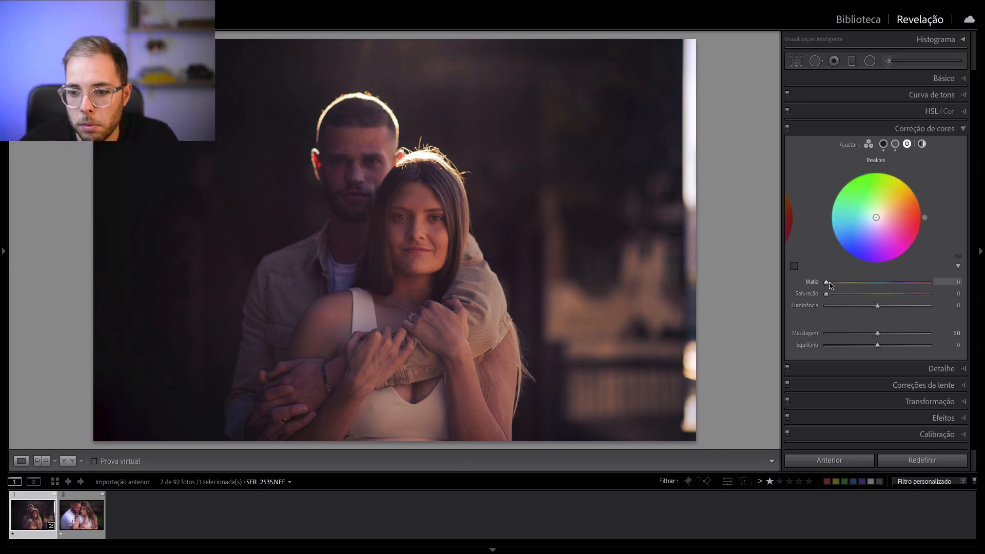
drag(876, 306, 853, 307)
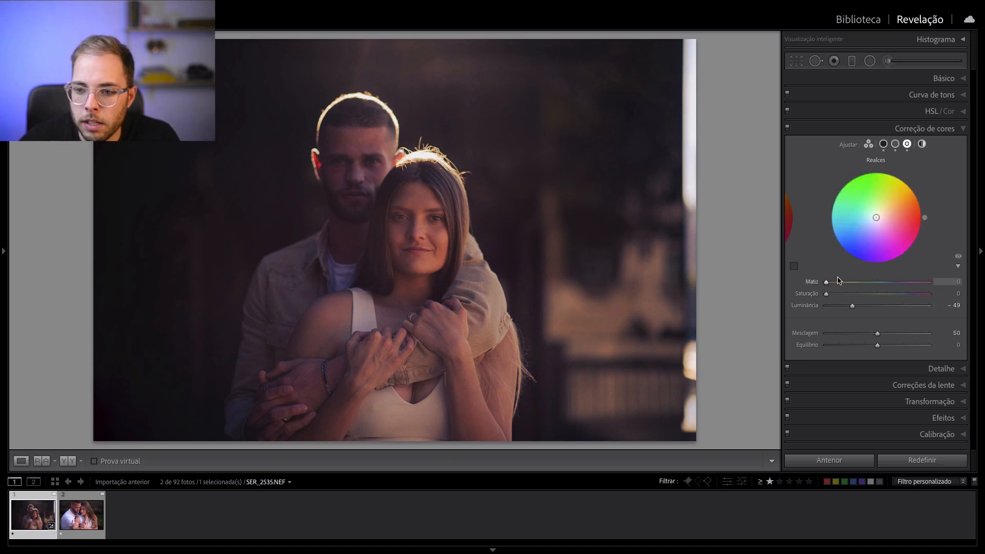
drag(826, 282, 857, 294)
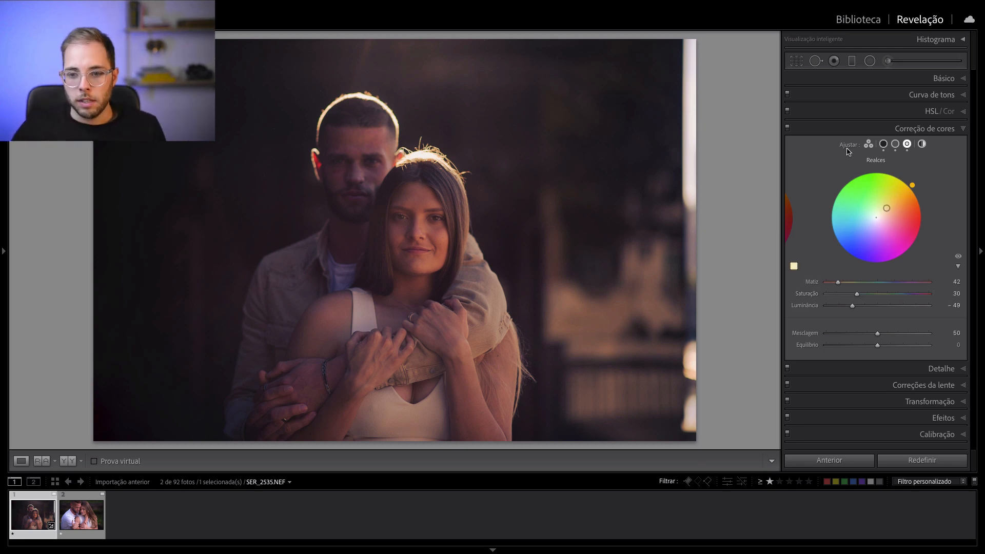
- Compare the photo with and without the color grading, leaving the grading enabled
click(786, 128)
click(787, 128)
click(786, 128)
click(787, 128)
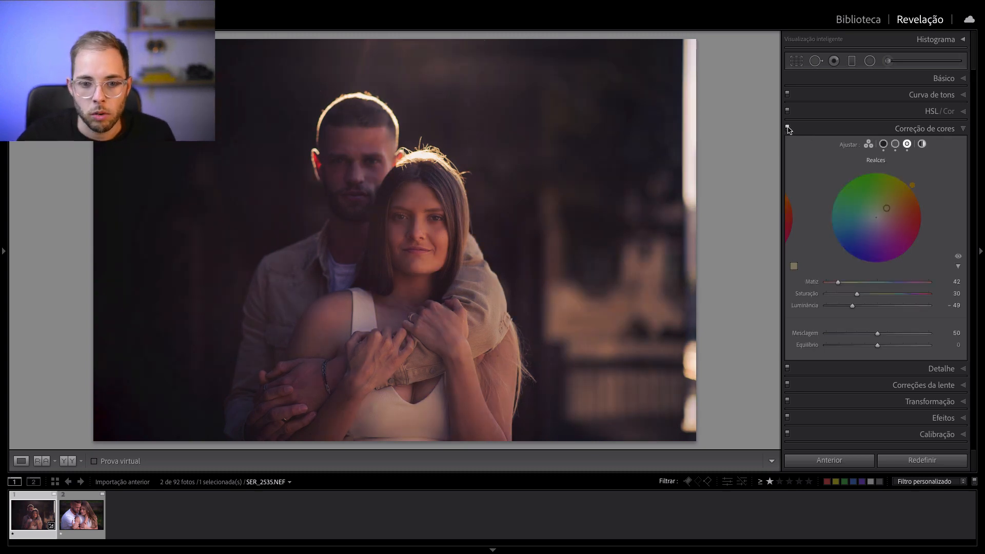
click(787, 129)
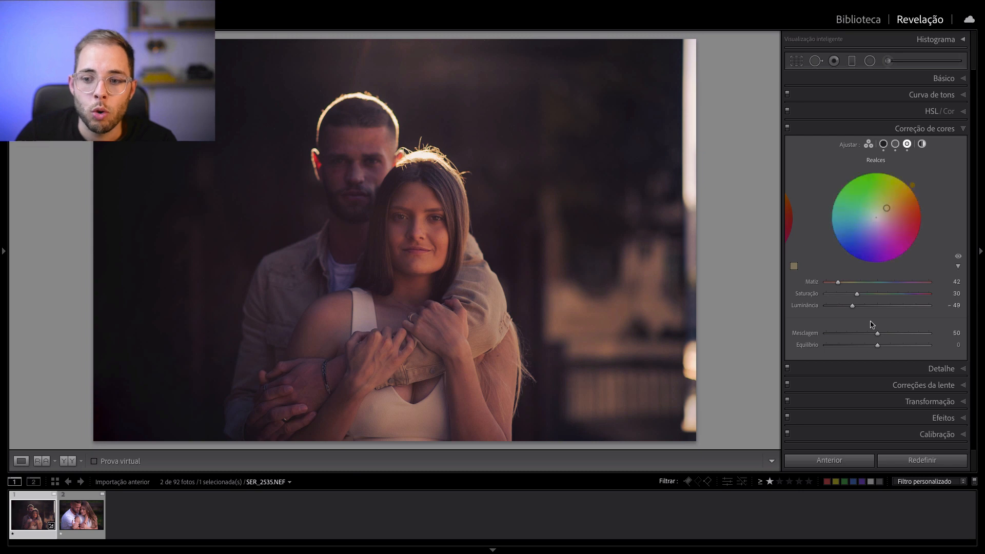
- Test the color grading blending at 0 and 85, and set it to 60
drag(877, 333, 820, 337)
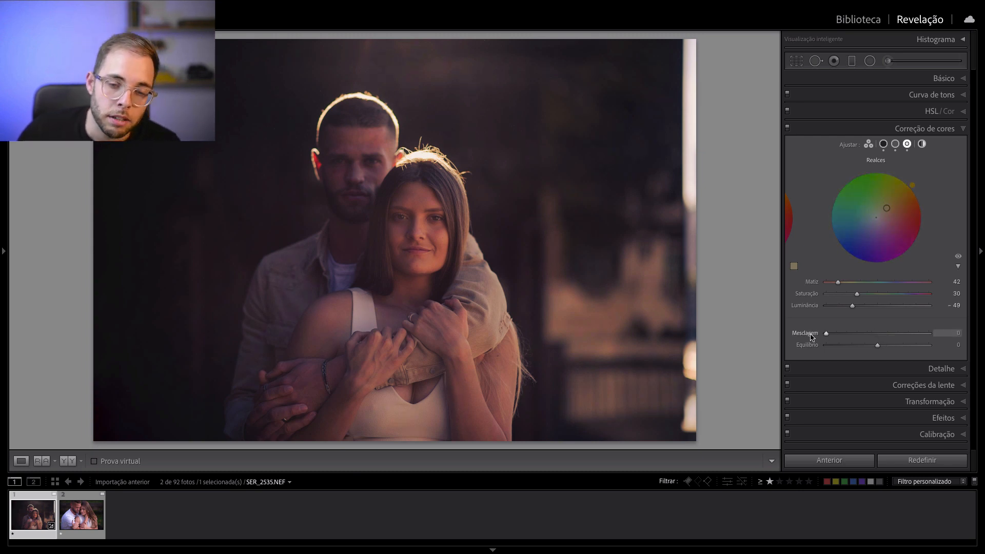
drag(812, 337, 919, 338)
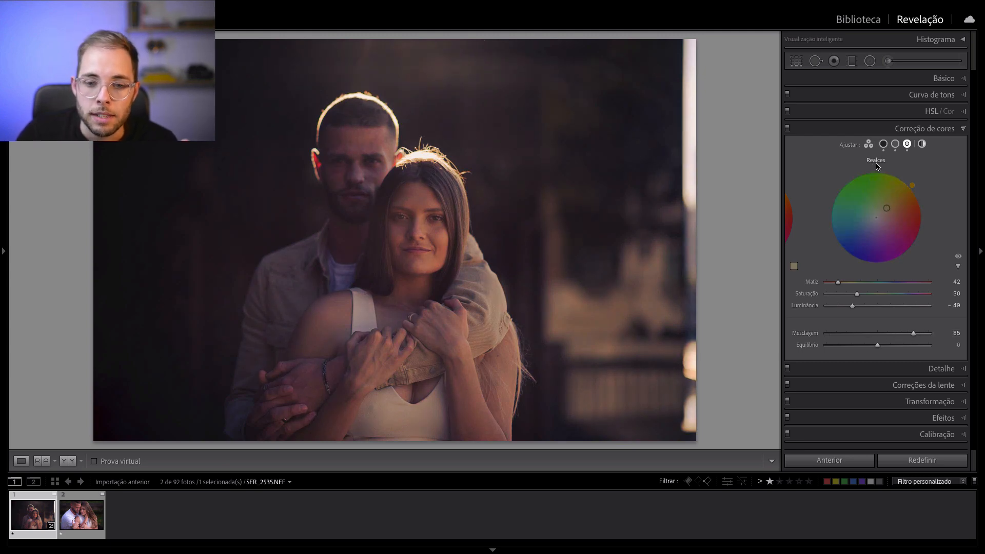
drag(913, 333, 878, 337)
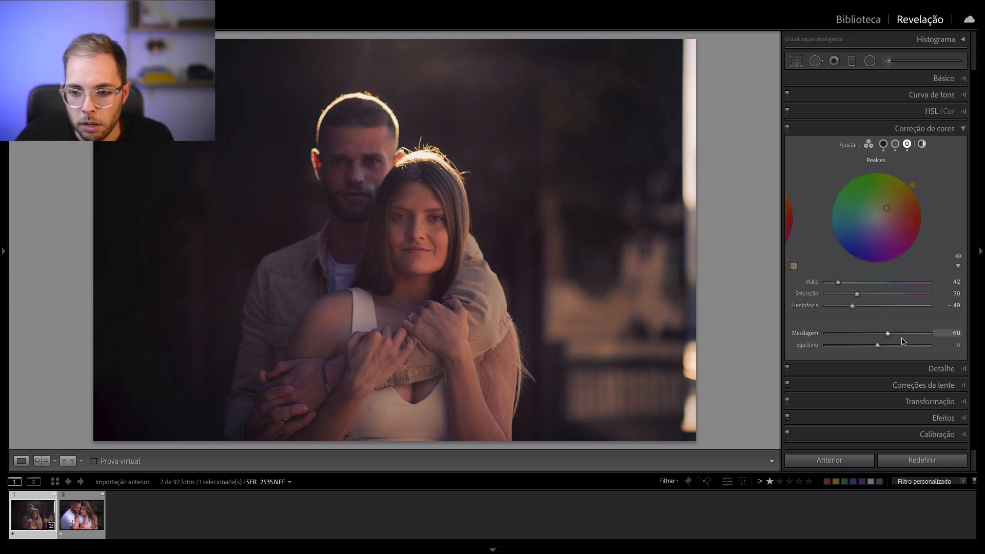
- Test the color grading balance at -100 and +67, and set it to +17
click(883, 145)
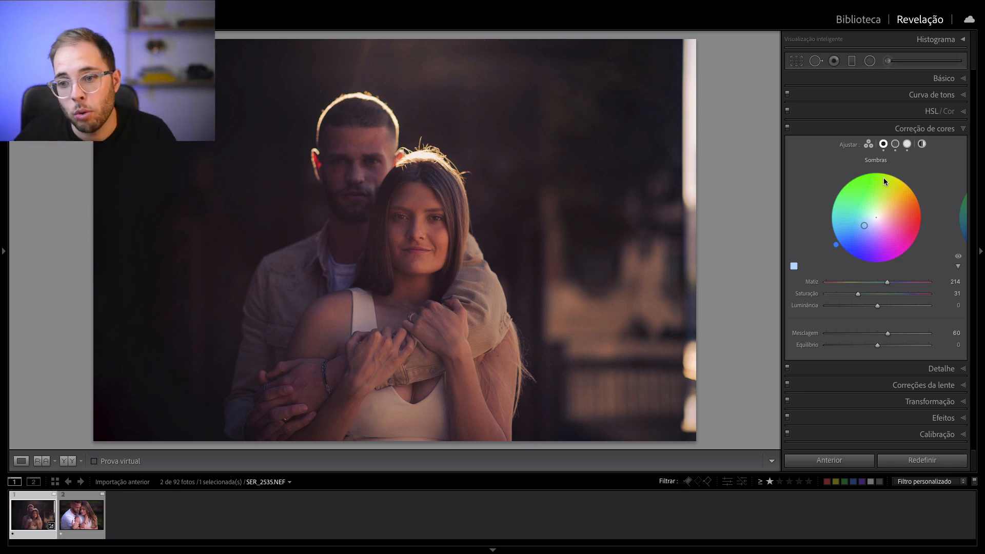
drag(887, 347, 826, 347)
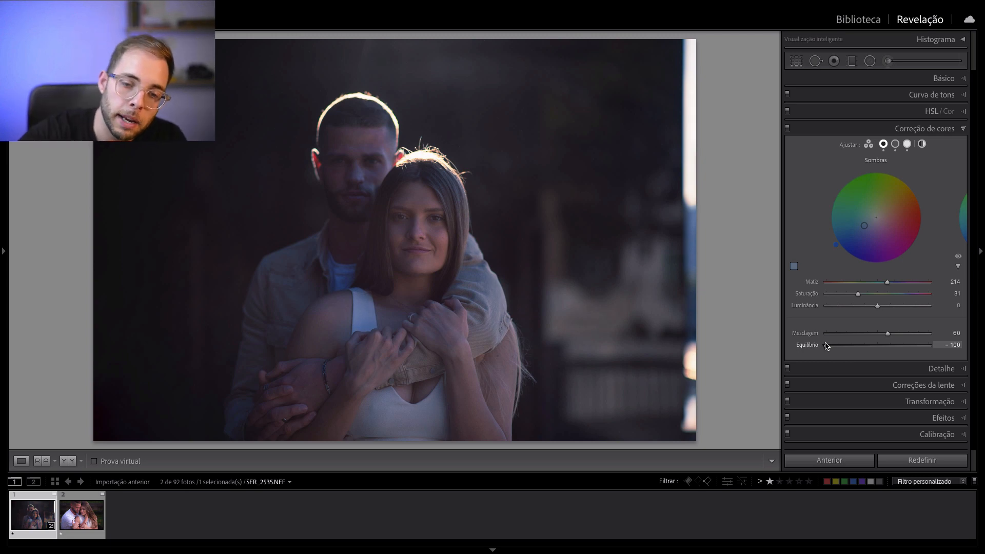
drag(832, 349, 913, 351)
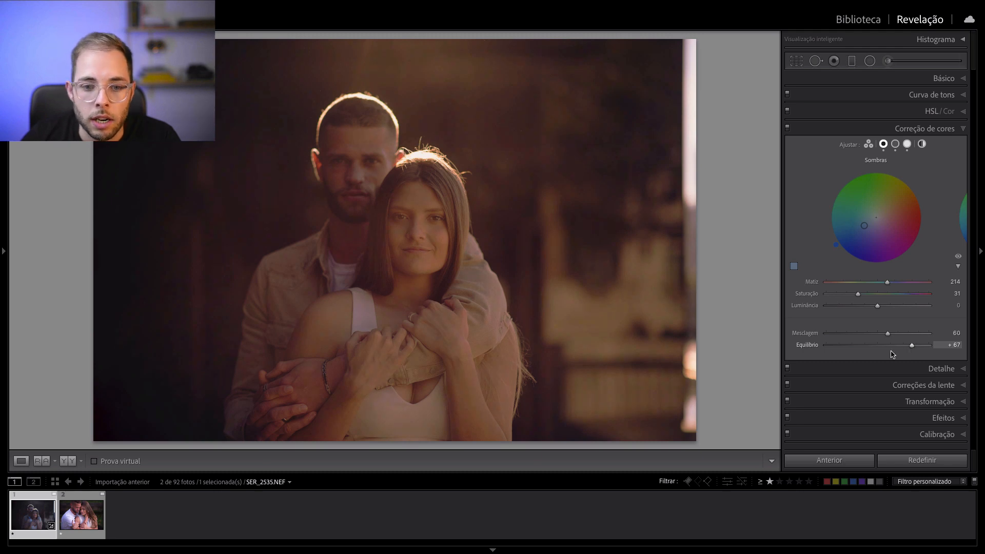
double_click(807, 345)
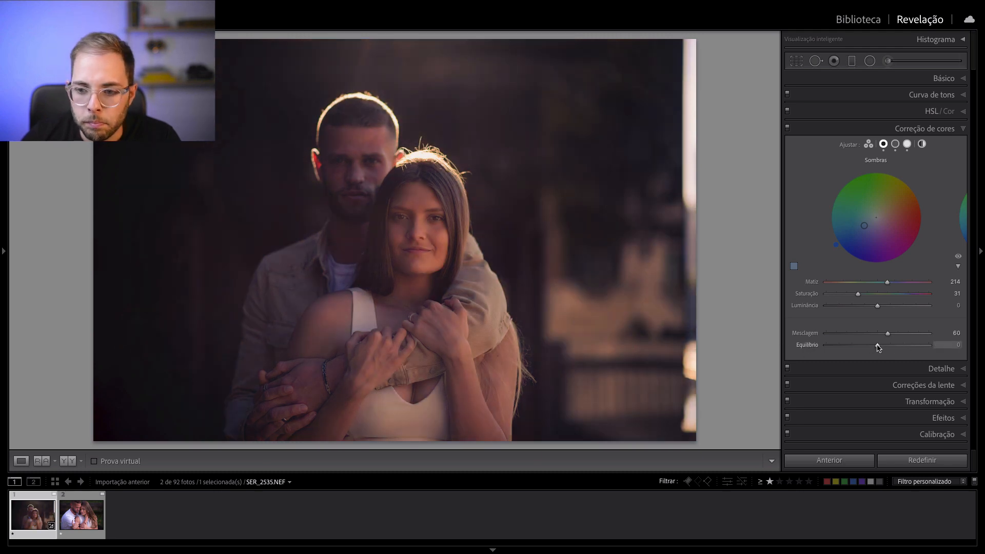
drag(877, 345, 888, 348)
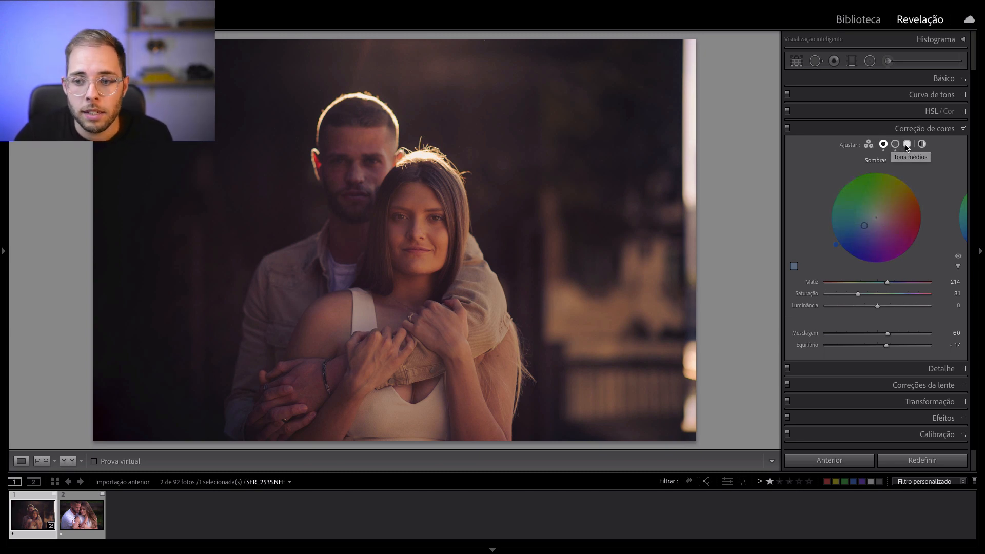
- Tint the whole photo with the Global color grading wheel at hue 234 and saturation 13
click(922, 144)
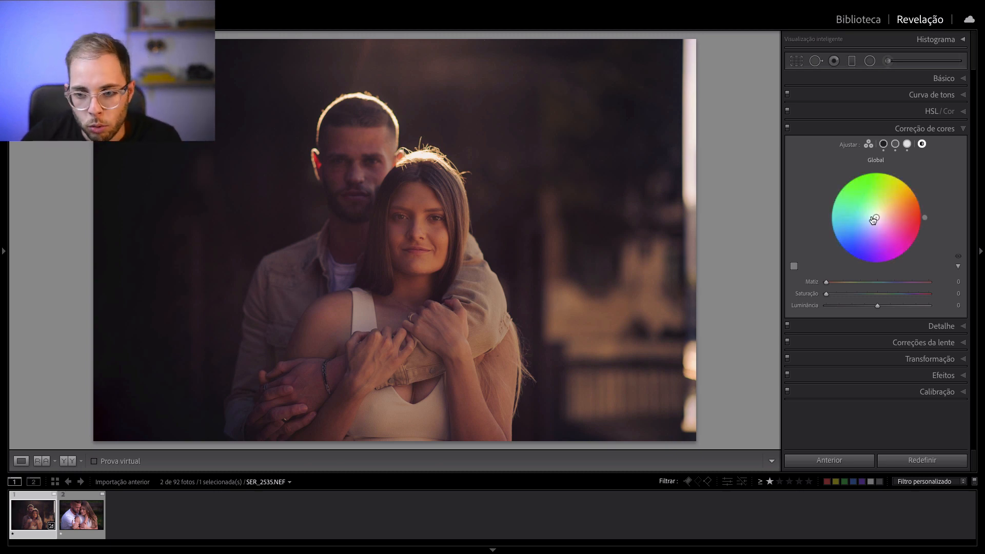
mouse_move(876, 218)
mouse_down()
mouse_move(890, 191)
mouse_move(872, 223)
mouse_up()
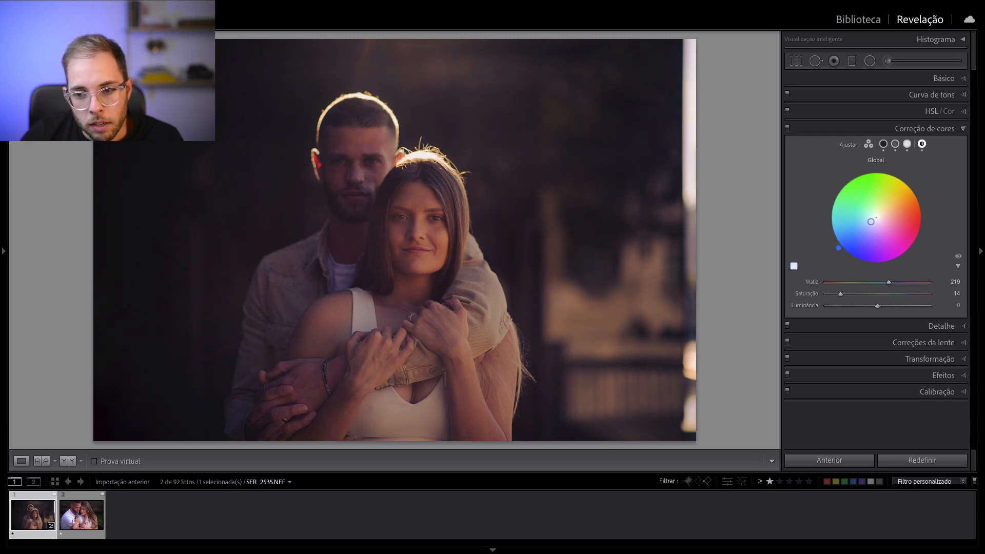
drag(870, 221, 872, 222)
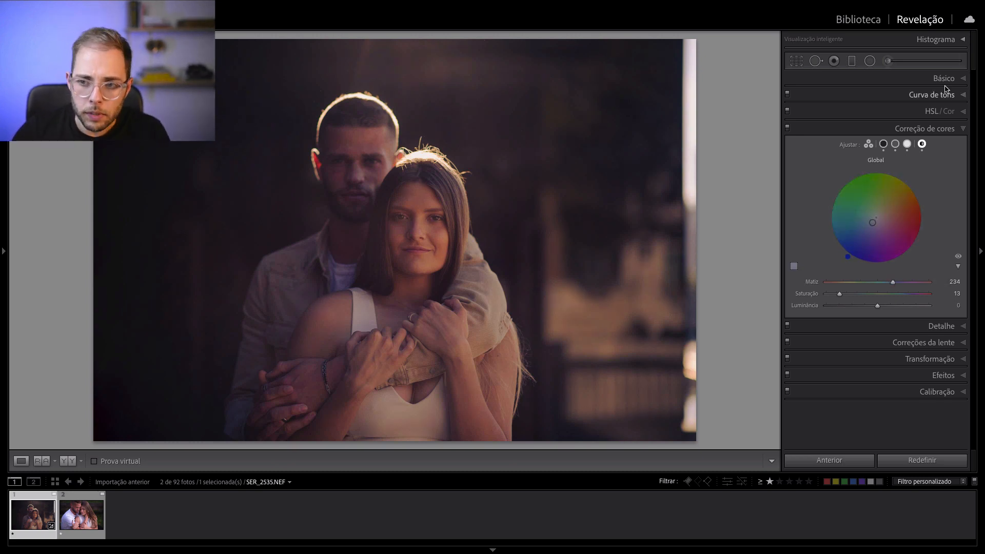
- Switch the color grading off and on twice to compare the photo, leaving it enabled
click(787, 128)
click(787, 128)
click(786, 128)
click(787, 128)
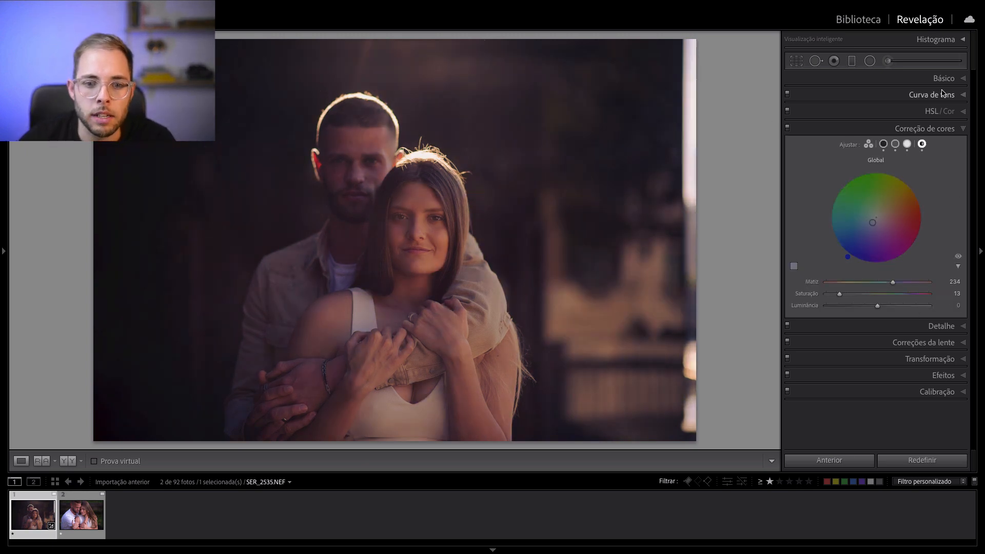
- Set the basic exposure to +1.30, contrast to -3, whites to -79, blacks to -26, dehaze to +8 and tint to +34
click(943, 79)
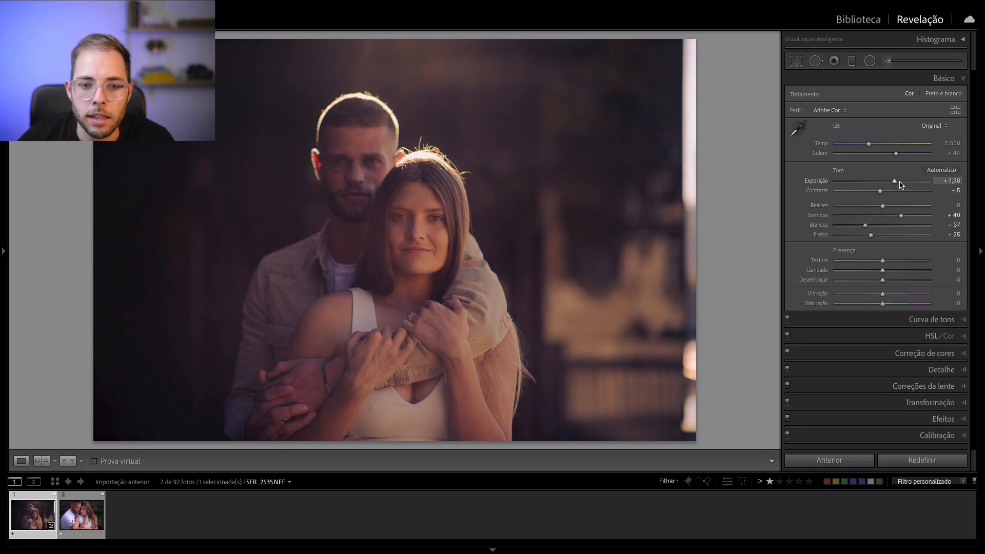
drag(899, 182, 899, 182)
click(846, 226)
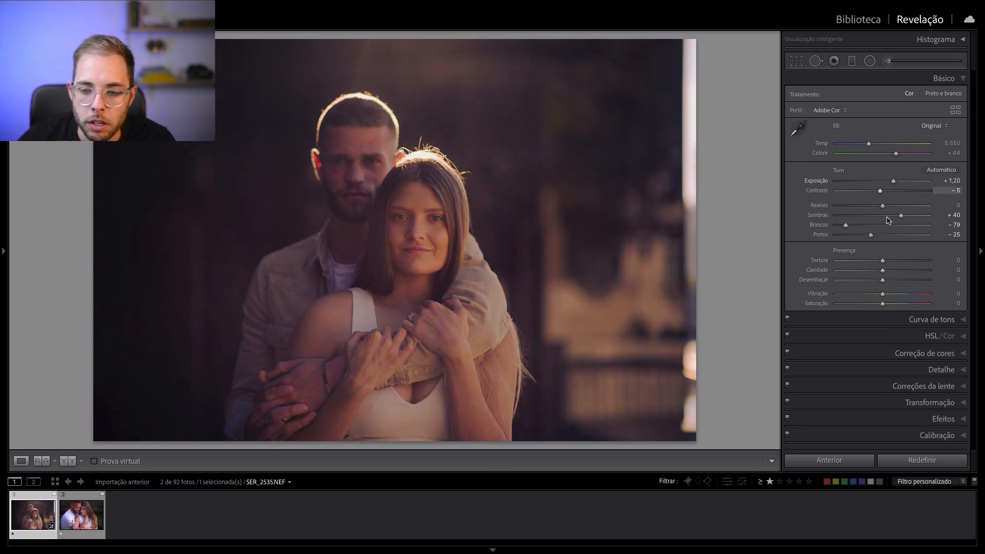
drag(871, 235, 871, 235)
drag(880, 281, 886, 281)
drag(893, 182, 895, 153)
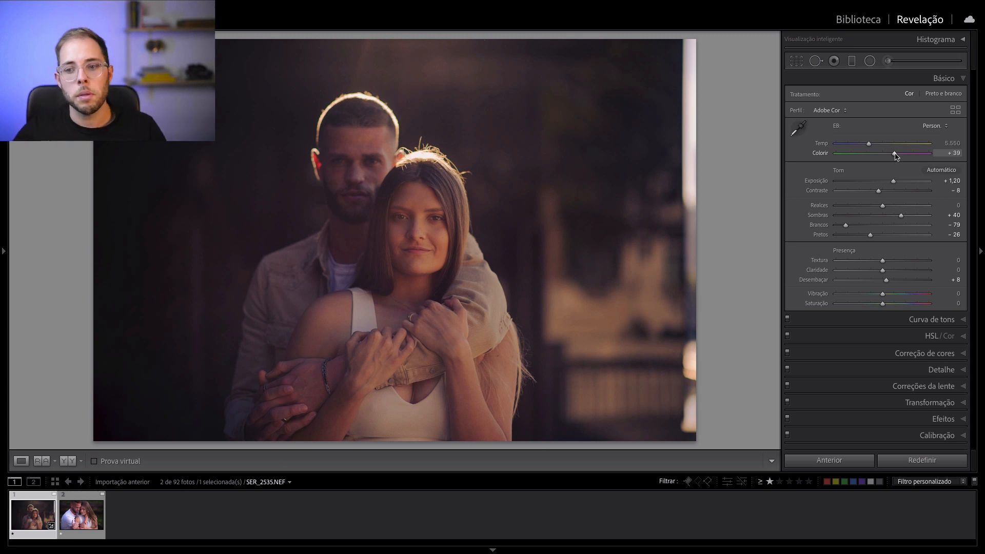
drag(893, 182, 892, 183)
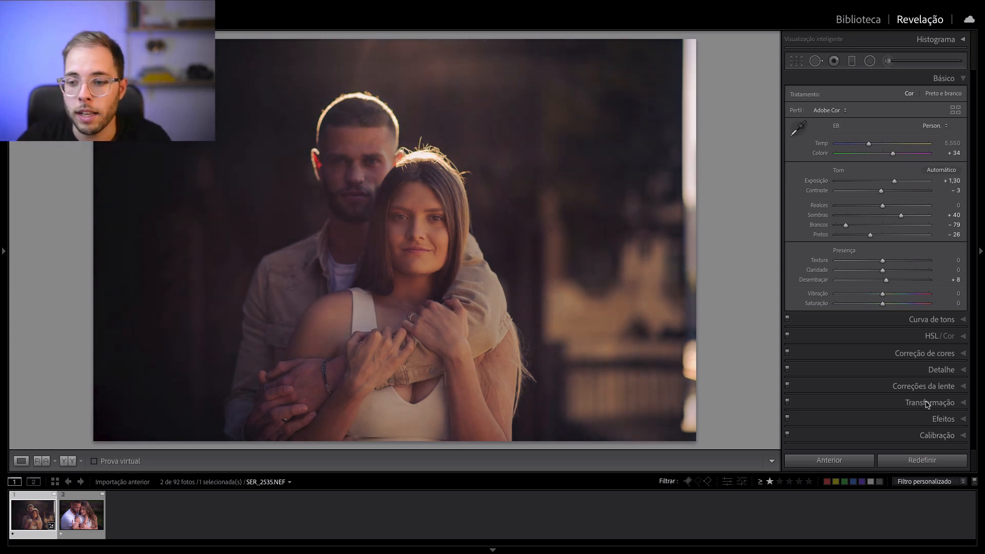
- Compare the edit with the unedited photo by resetting all settings and undoing the reset, twice
click(918, 464)
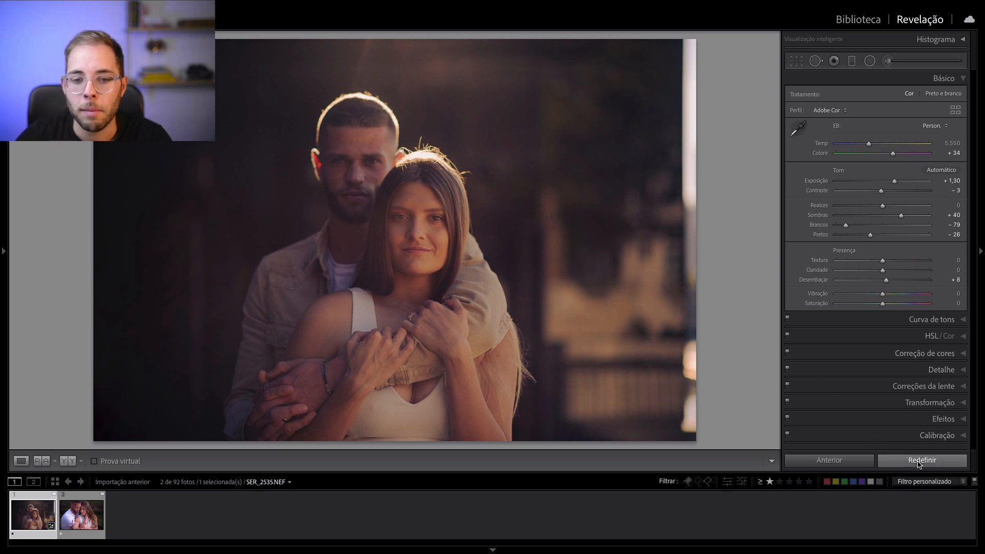
key(ctrl+z)
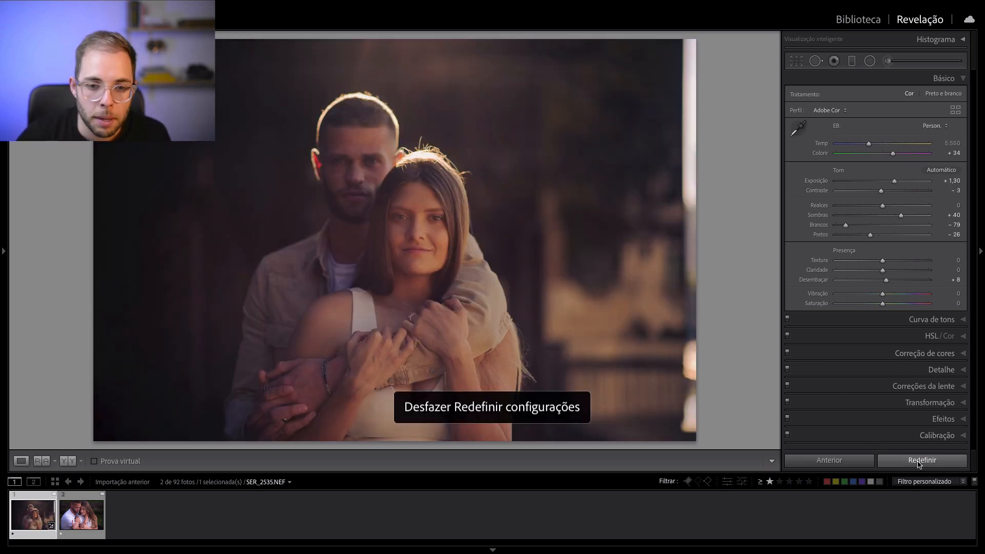
click(918, 464)
key(ctrl+z)
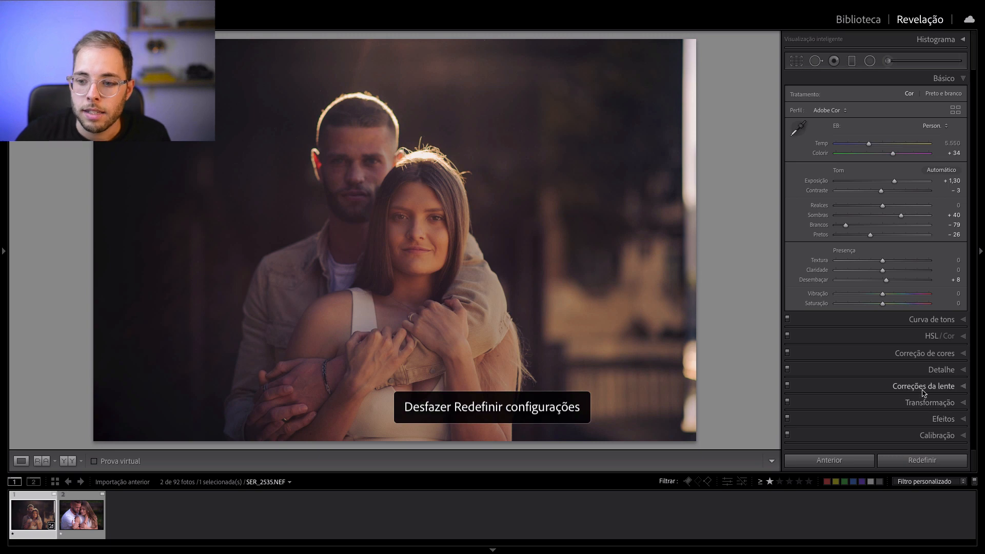
- Copy only the color grading settings from the backlit portrait, with every other setting excluded
click(927, 353)
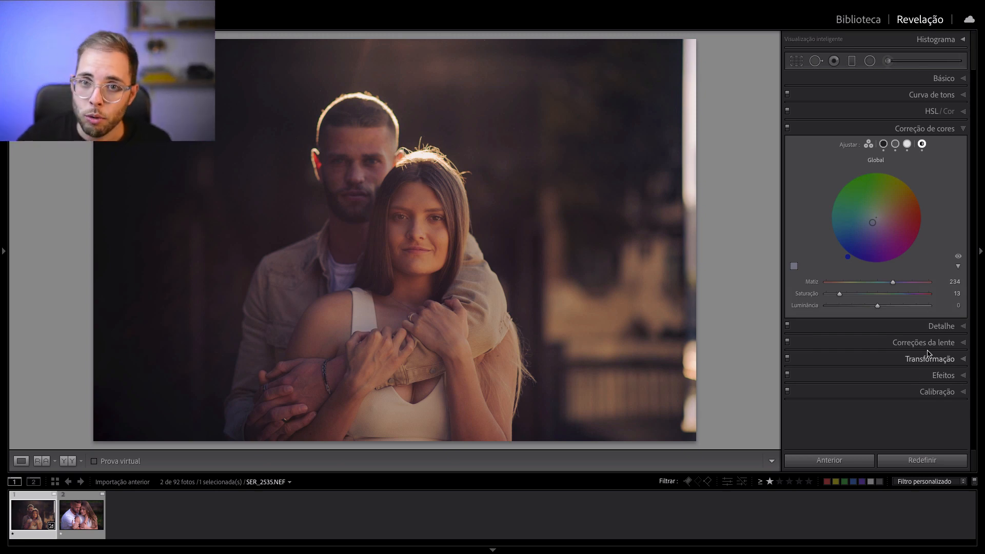
key(super+shift+c)
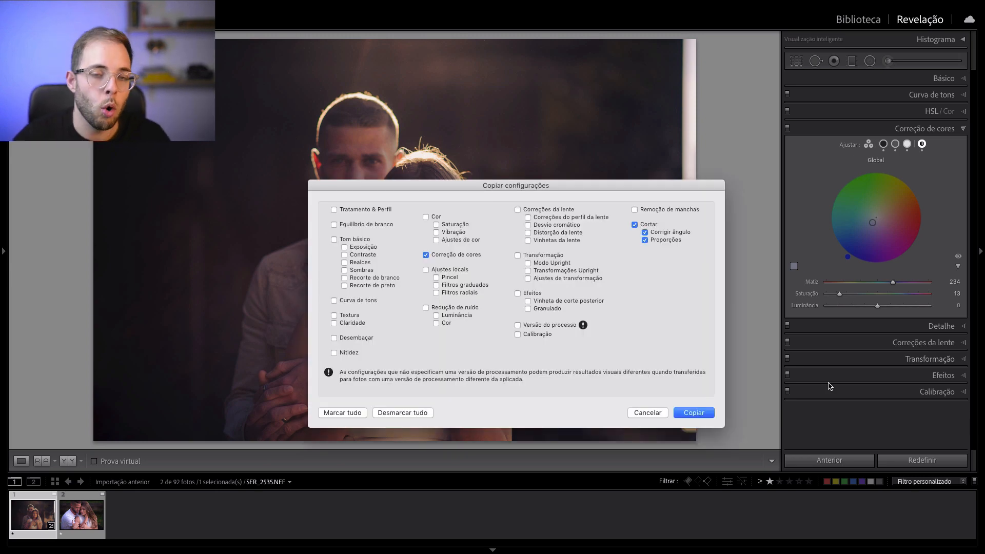
click(450, 255)
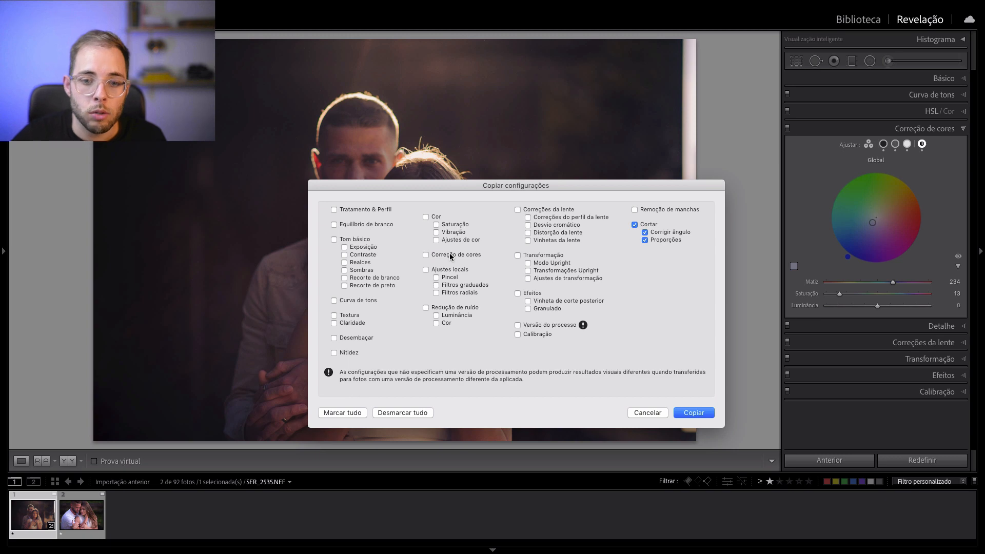
click(449, 256)
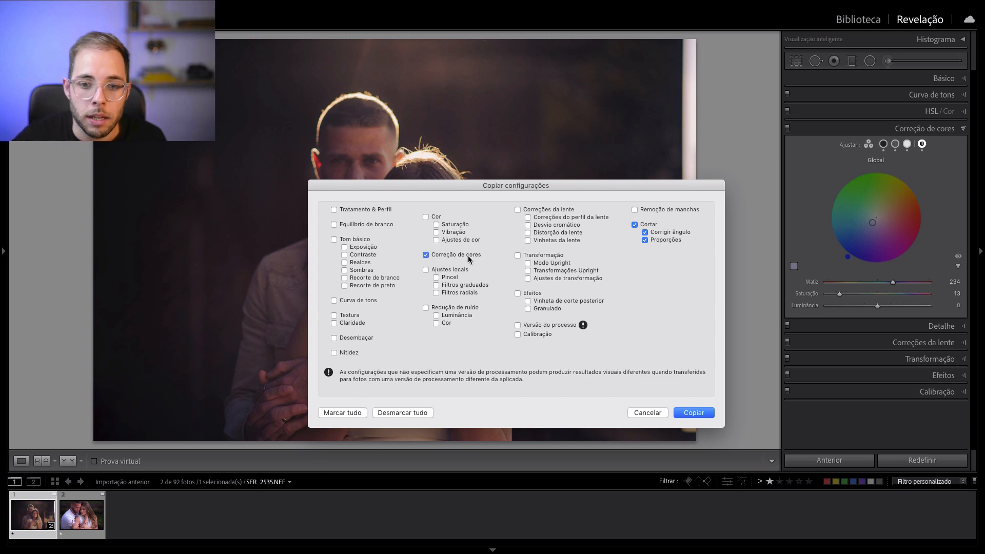
click(389, 413)
click(427, 255)
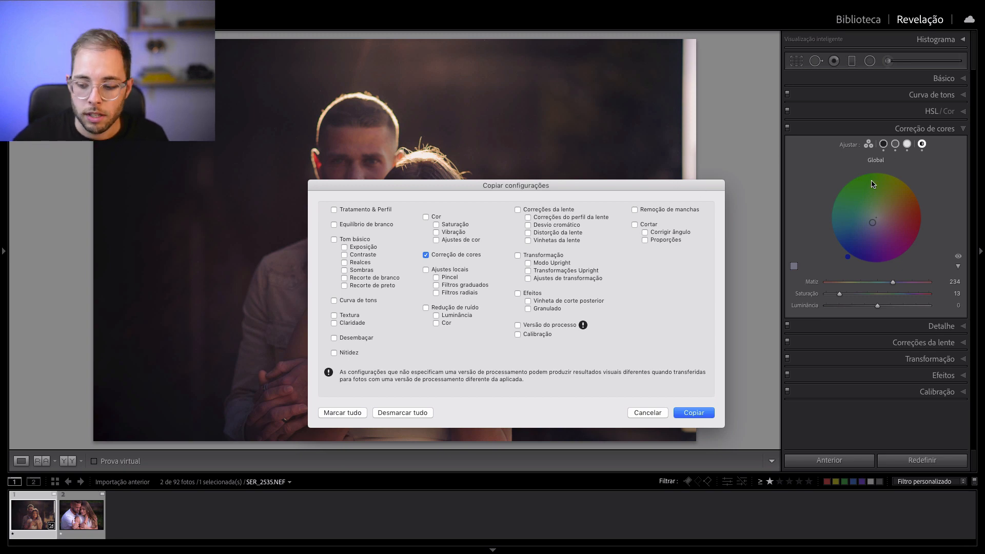
key(Return)
- Paste the copied color grading onto SER_3548.NEF and switch between the two photos to compare them
key(Right)
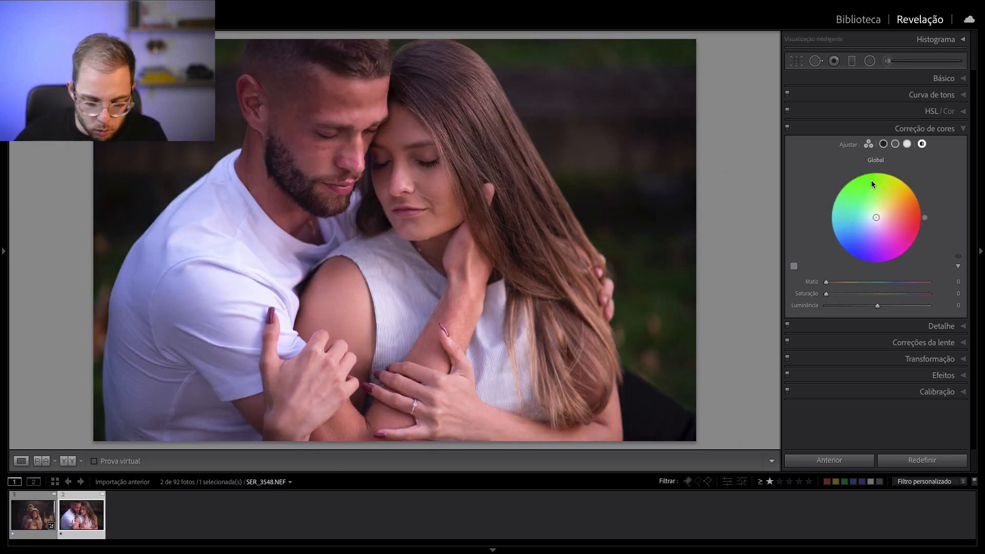
key(ctrl+shift+v)
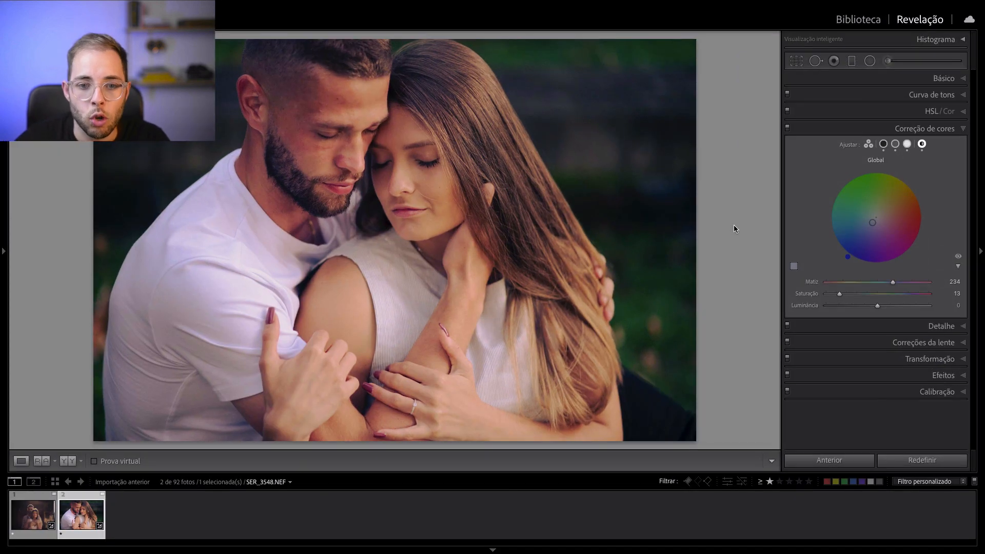
key(Left)
key(Right)
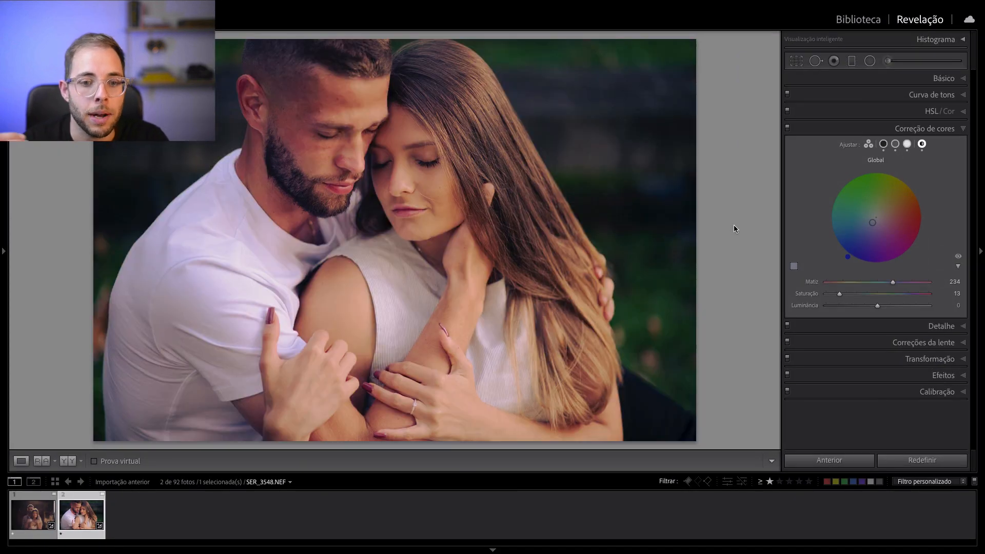
key(Left)
key(Right)
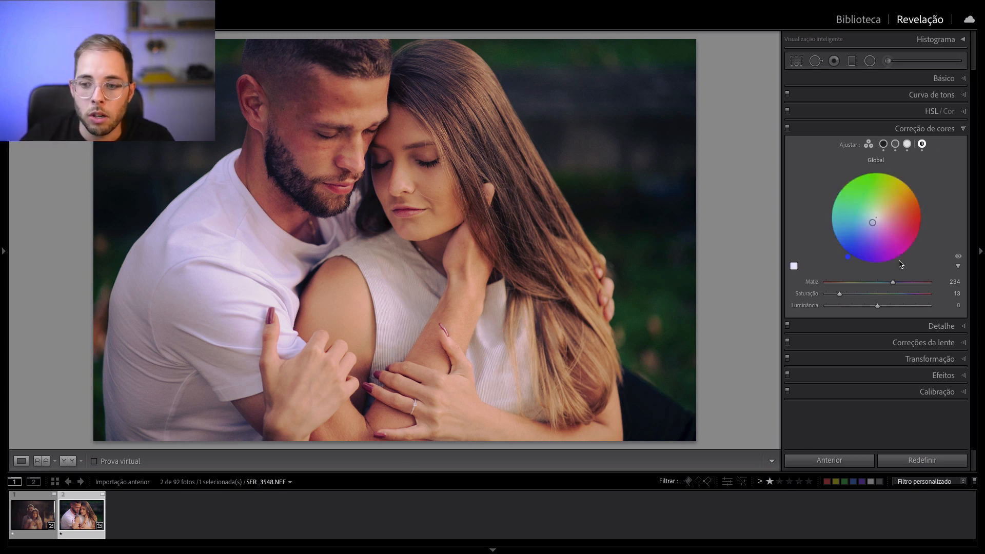
- Set the basic exposure of SER_3548.NEF to -0.50, shadows to +62 and whites to -40
click(946, 77)
drag(885, 185, 881, 190)
drag(865, 226, 911, 216)
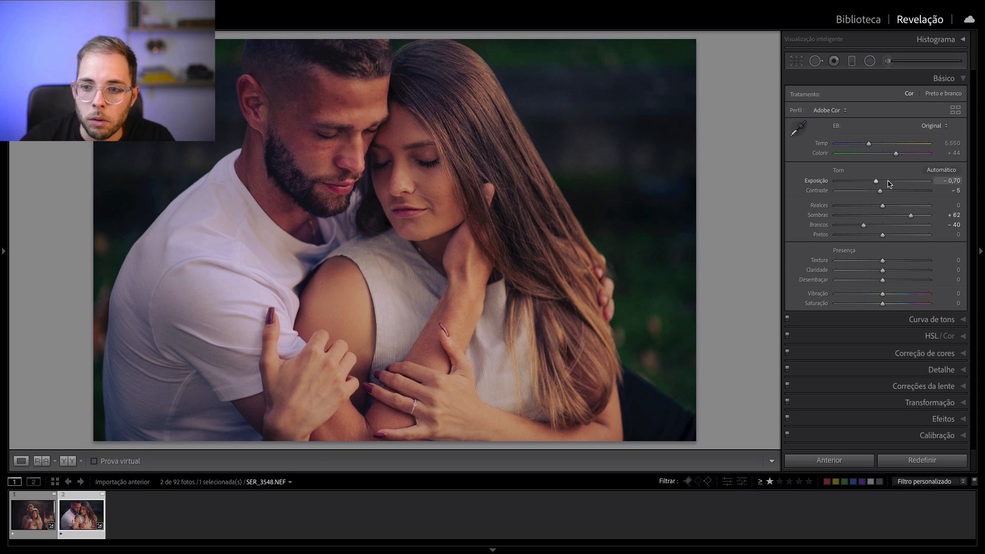
- Add an inverted radial filter with exposure 0.27 and feather 63 around the couple's faces, and adjust its shape and position
click(870, 60)
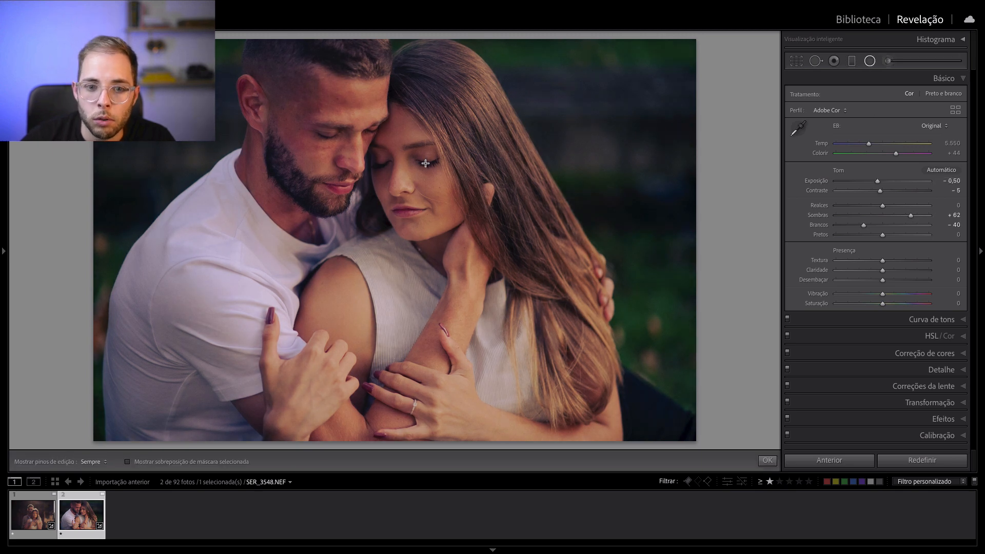
double_click(798, 96)
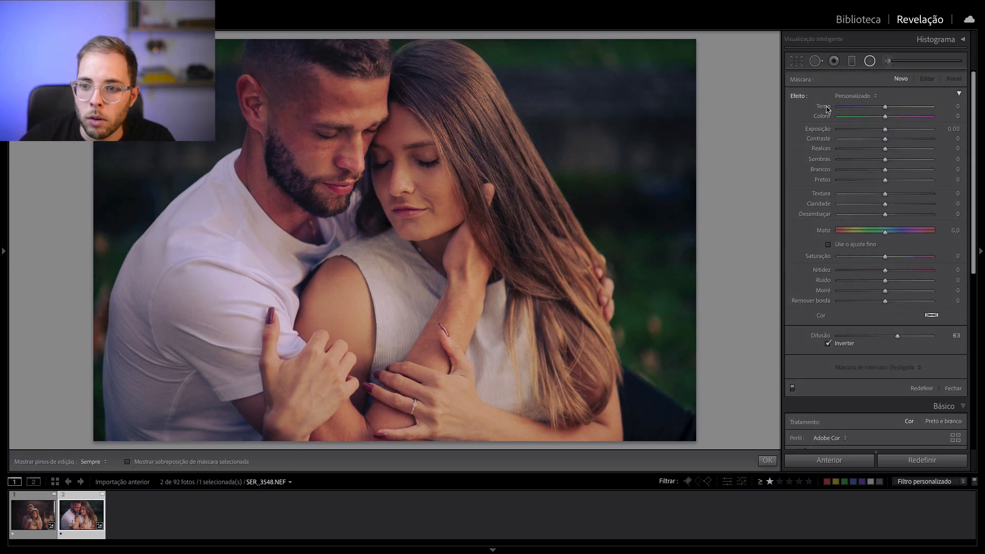
drag(880, 127, 884, 128)
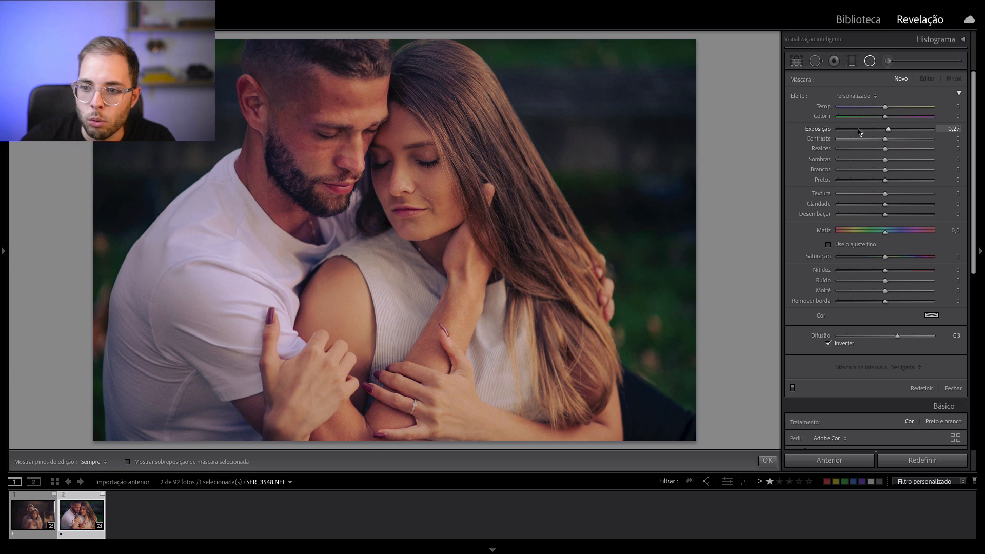
drag(340, 120, 526, 309)
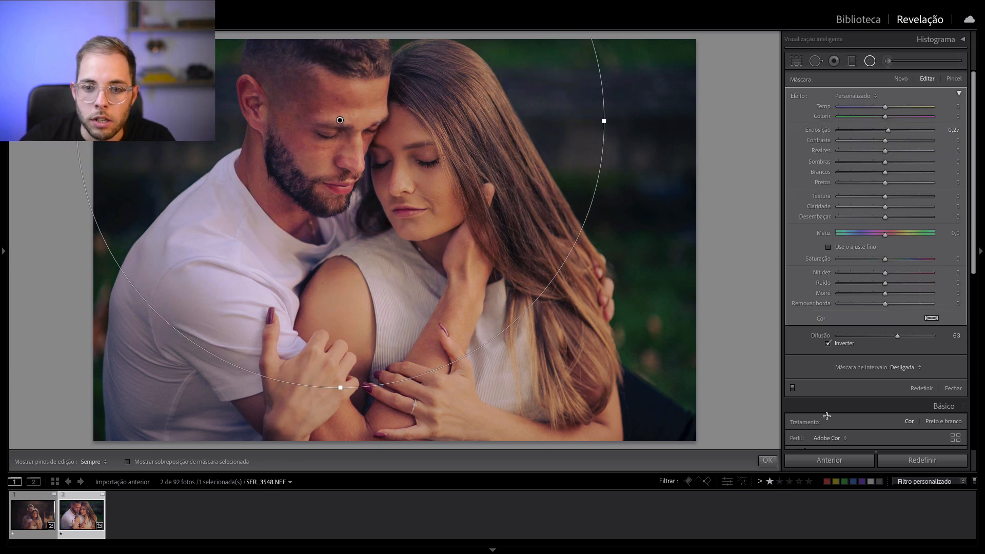
drag(652, 173, 514, 371)
drag(567, 190, 335, 79)
key(shift+m)
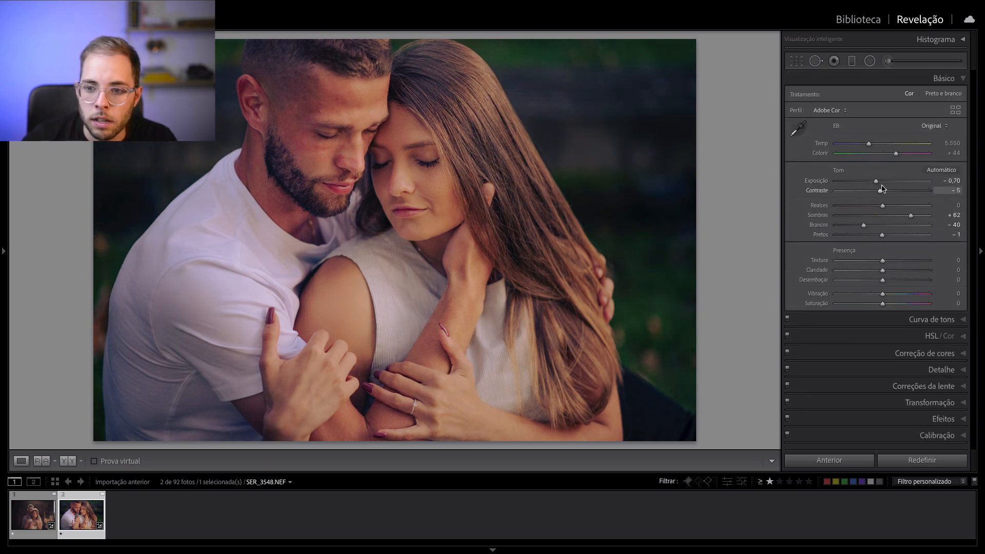
- Fine-tune SER_3548.NEF with exposure -0.80, contrast -13 and blacks -1
key(Down)
drag(879, 194, 874, 194)
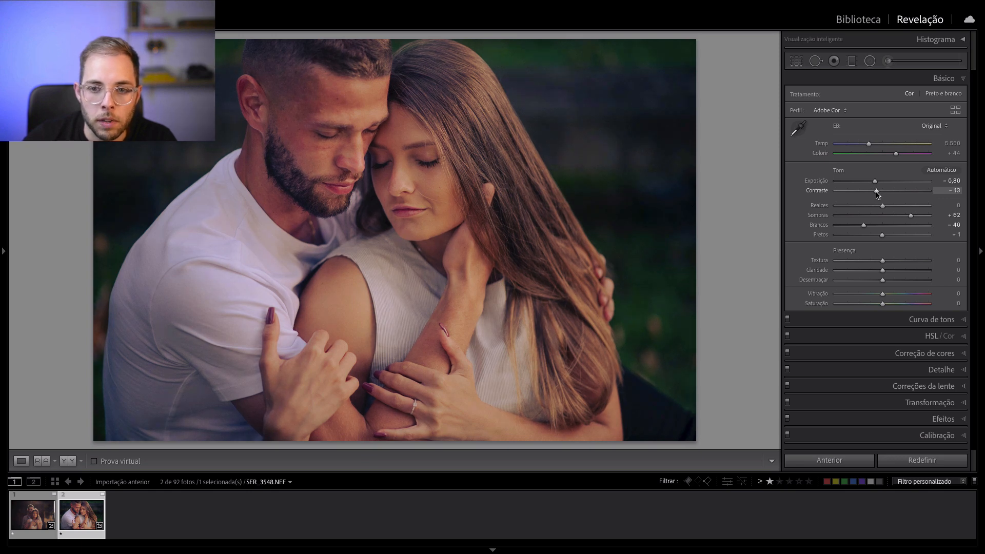
- Return to the backlit portrait, set its exposure to +1.60 and blacks to -40, and compare it with the other photo
key(Left)
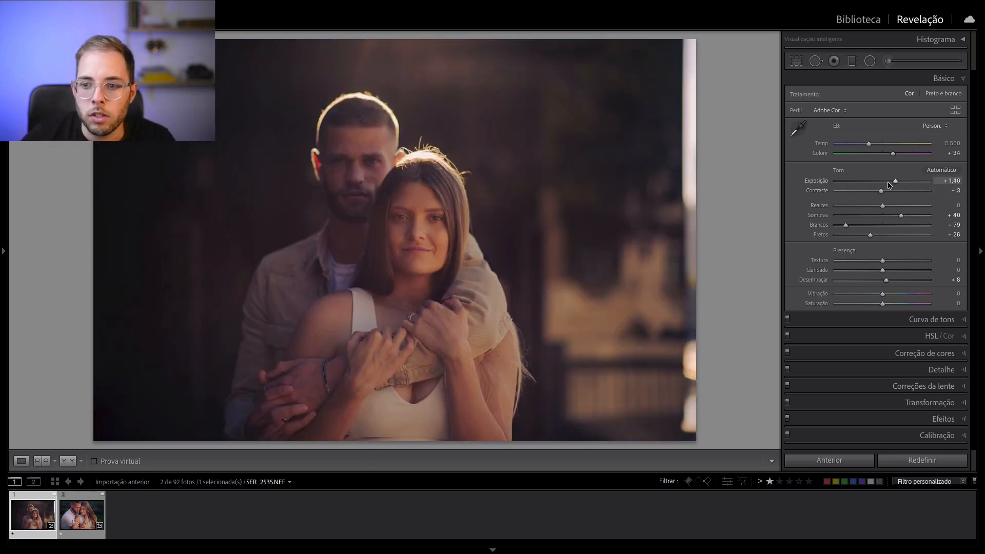
drag(871, 234, 864, 235)
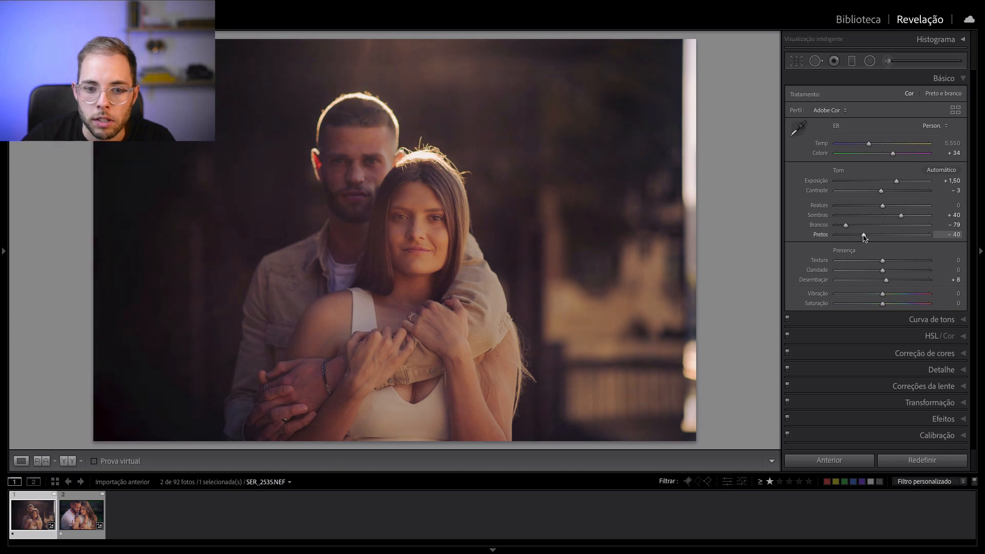
drag(896, 182, 897, 183)
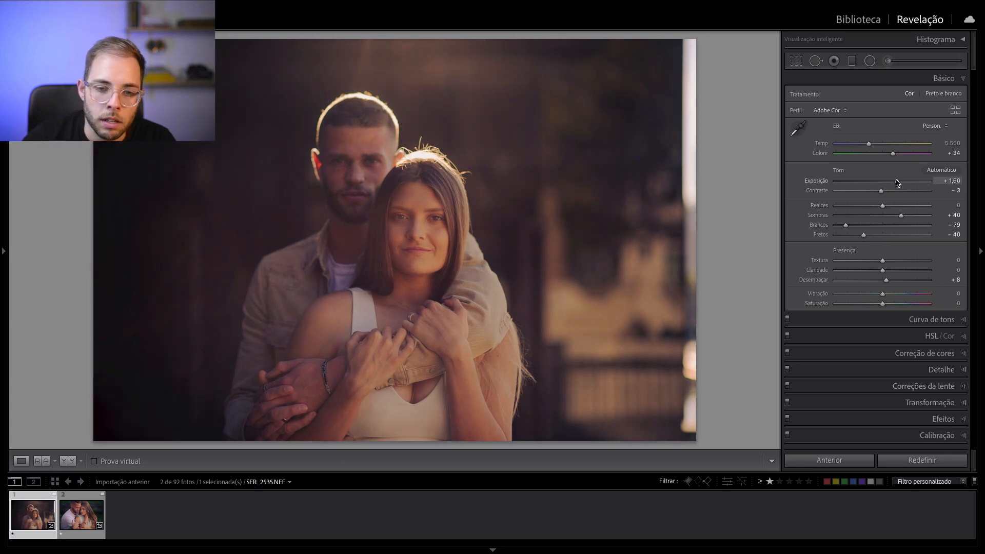
key(Right)
key(Left)
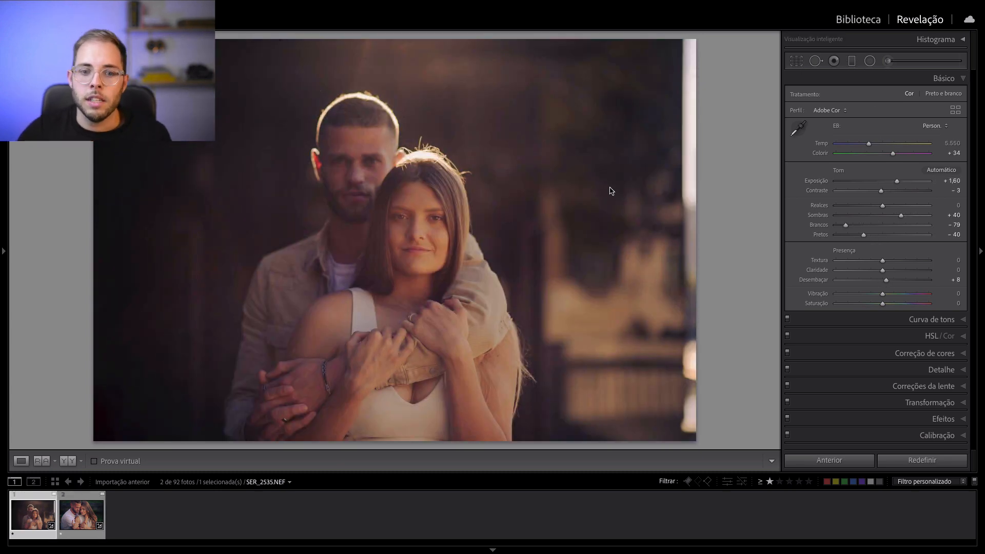
- Select both photos in the library and view them side by side in Survey view
key(e)
click(185, 461)
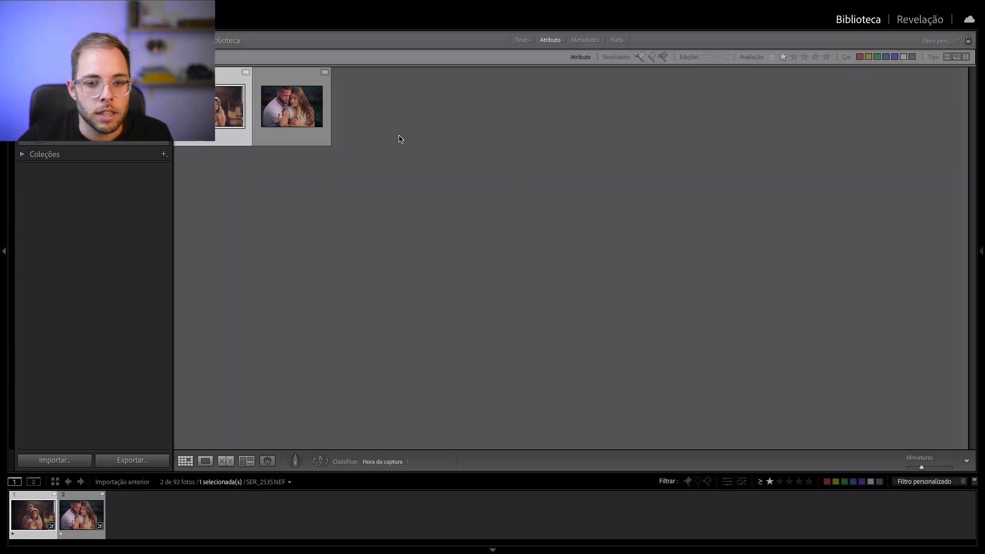
ctrl+click(294, 110)
click(248, 462)
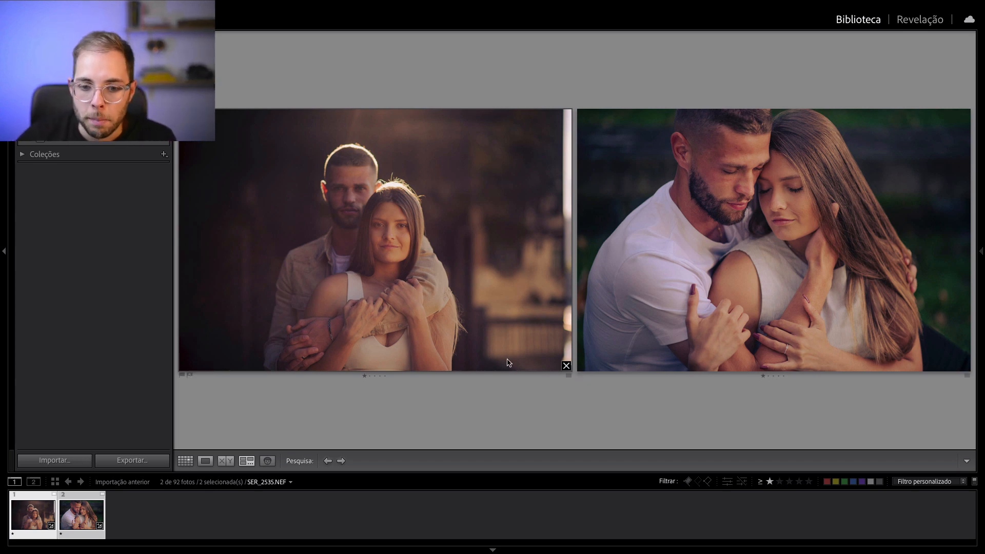
- Open Reference view with the backlit portrait as the reference and SER_3548.NEF as the active photo
key(shift+r)
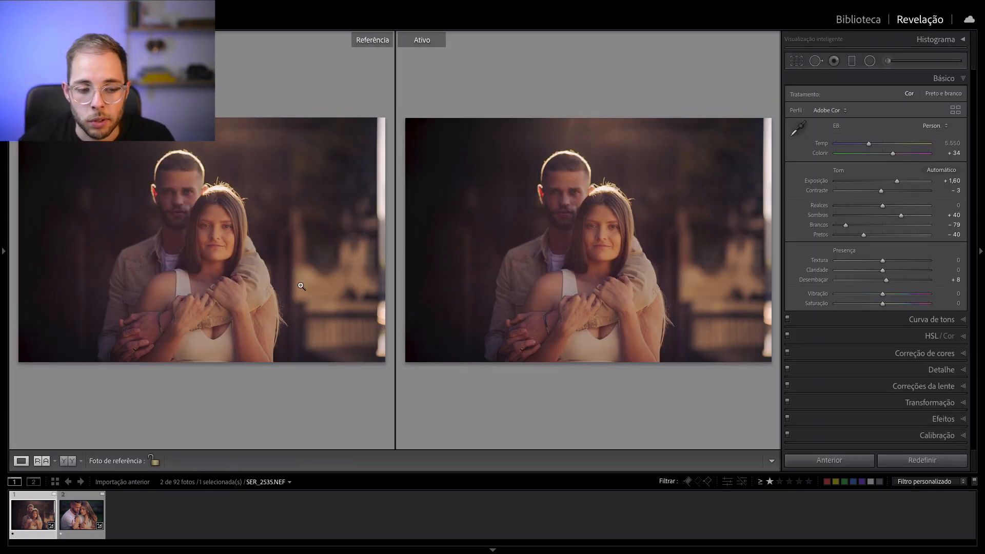
key(Right)
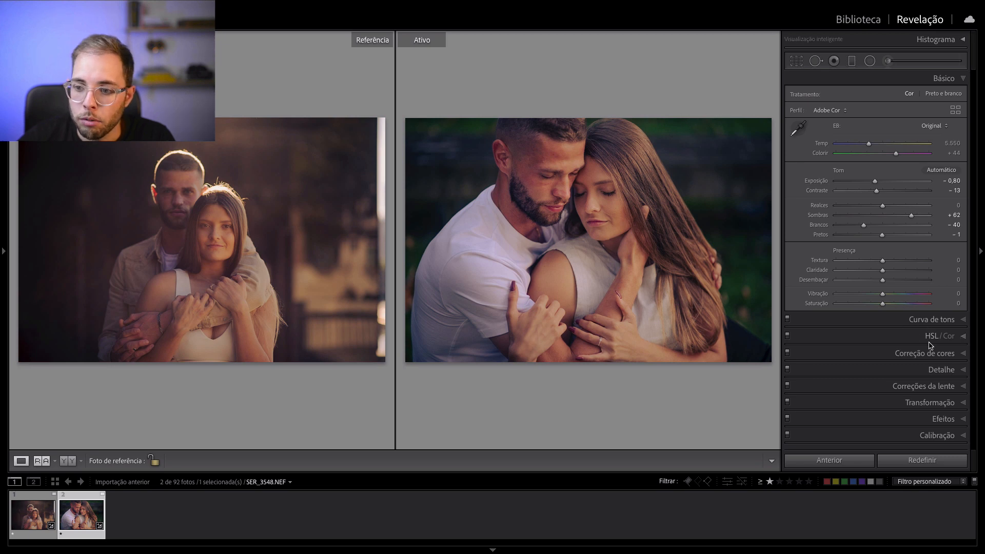
- Shift the background greens of SER_3548.NEF by setting the HSL hue to -42 for yellow and -85 for green
click(964, 336)
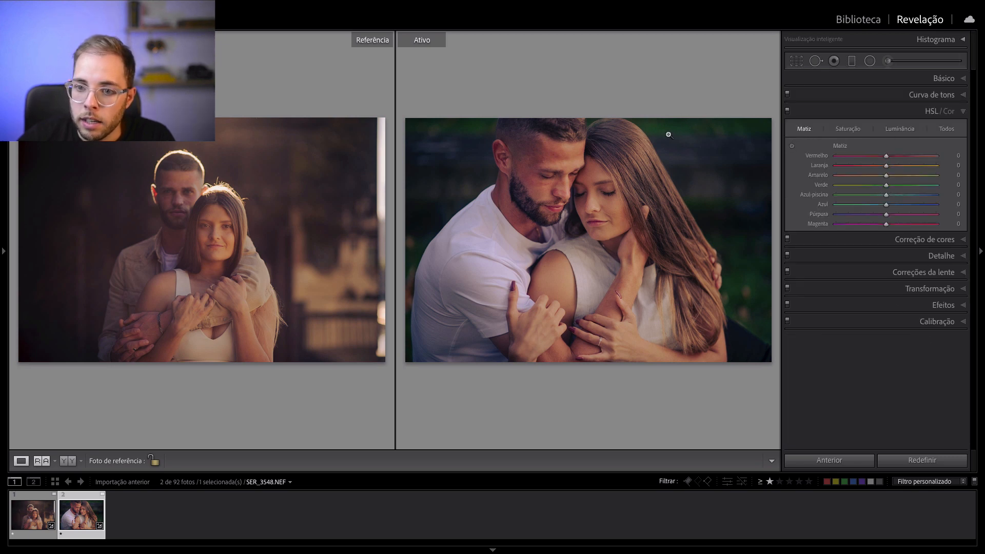
click(792, 145)
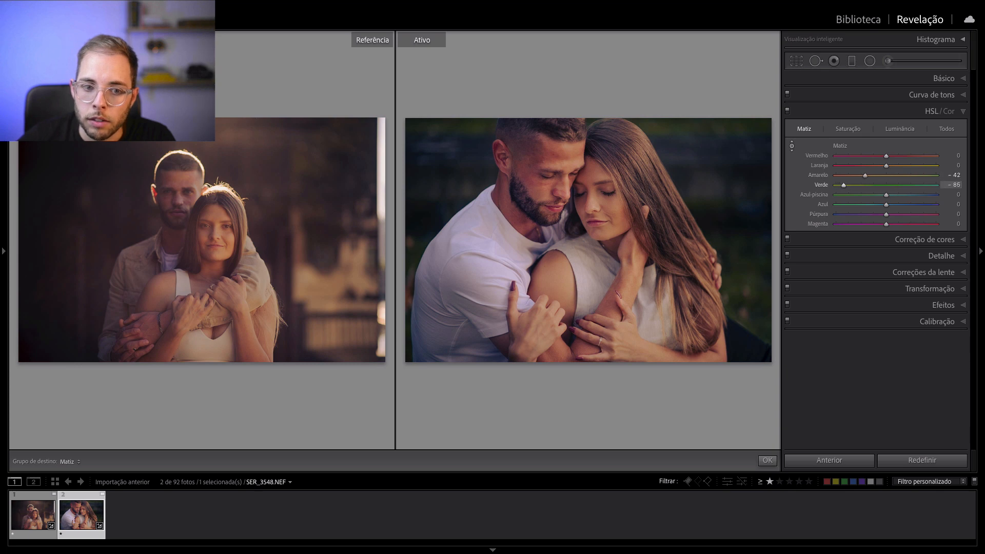
key(Escape)
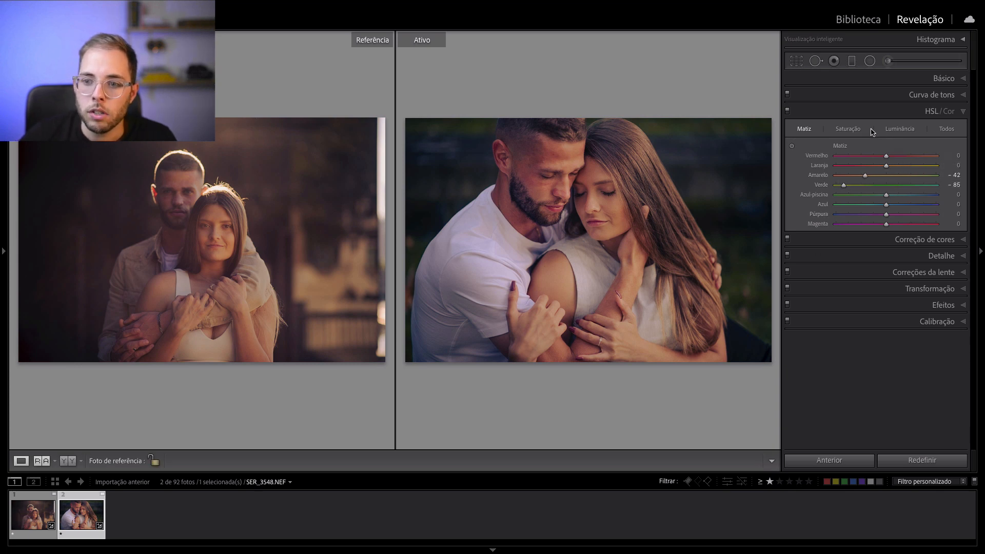
- Desaturate the background foliage of SER_3548.NEF to -9 for yellow and -33 for green with the targeted adjustment tool
click(848, 128)
click(792, 146)
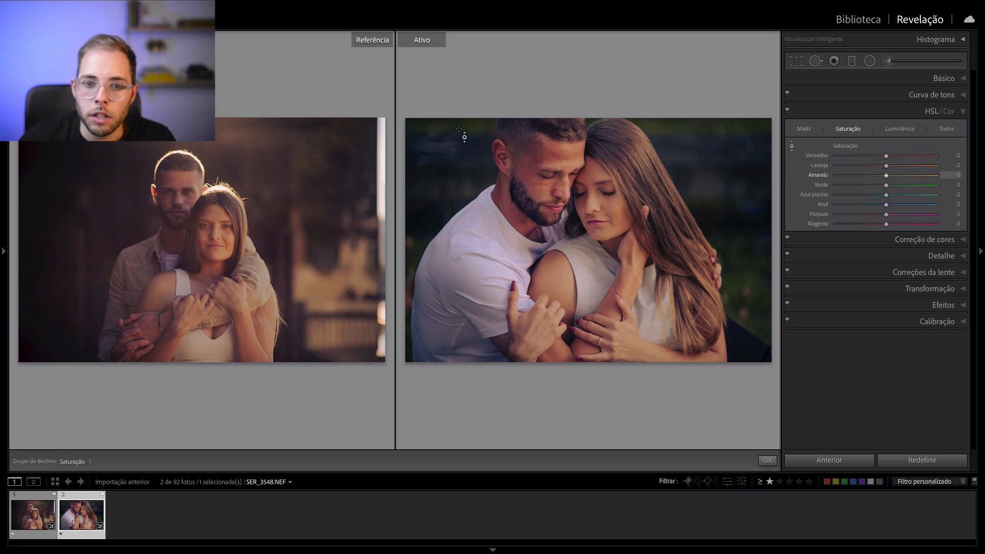
drag(464, 137, 464, 157)
key(Escape)
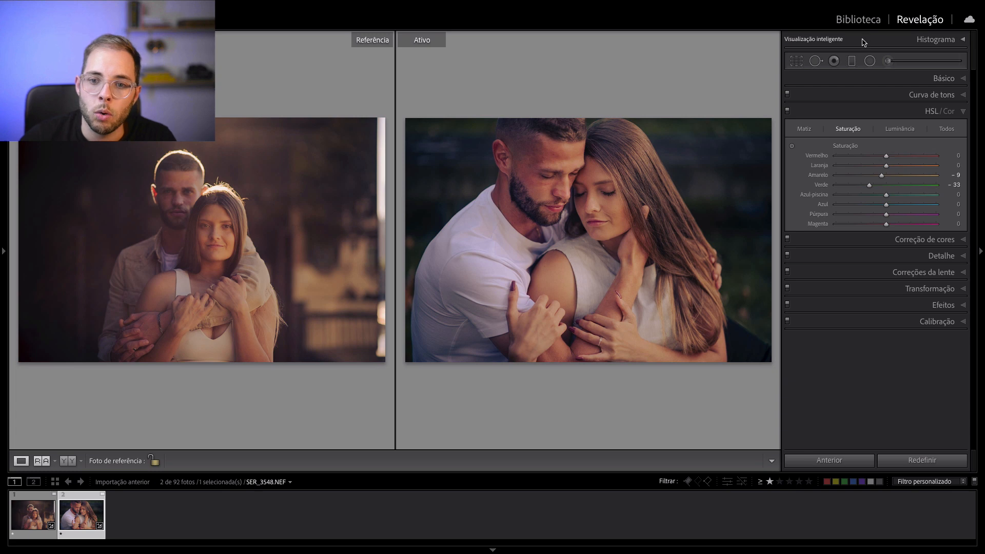
- Show the backlit portrait alone in Loupe view and crop it at its original aspect ratio to exclude the bright strip along its right edge
key(Left)
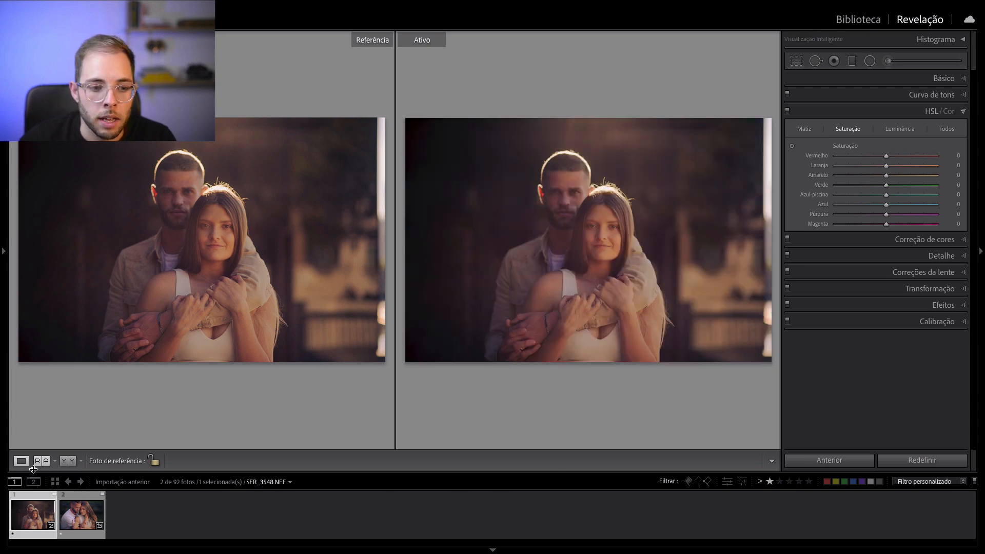
click(21, 462)
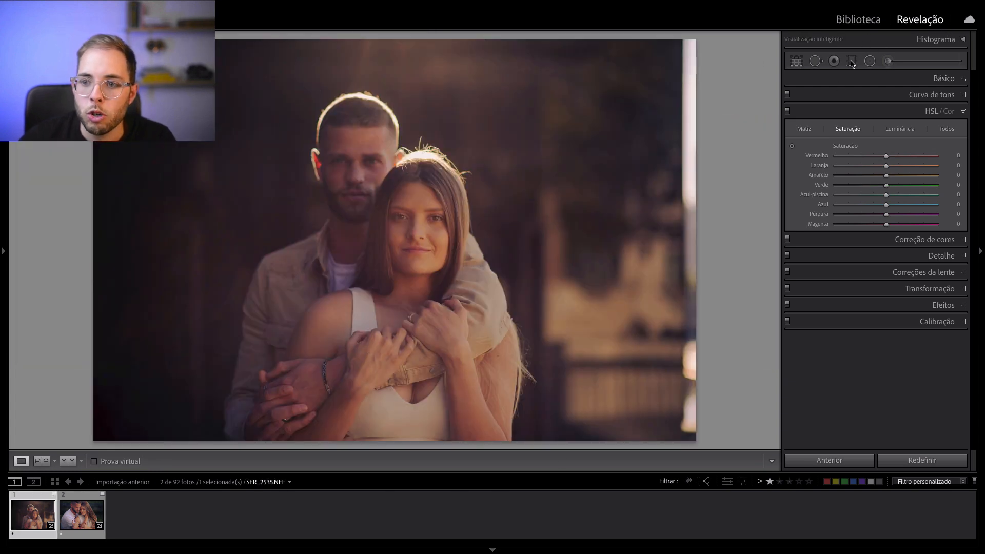
click(796, 61)
drag(541, 45, 518, 169)
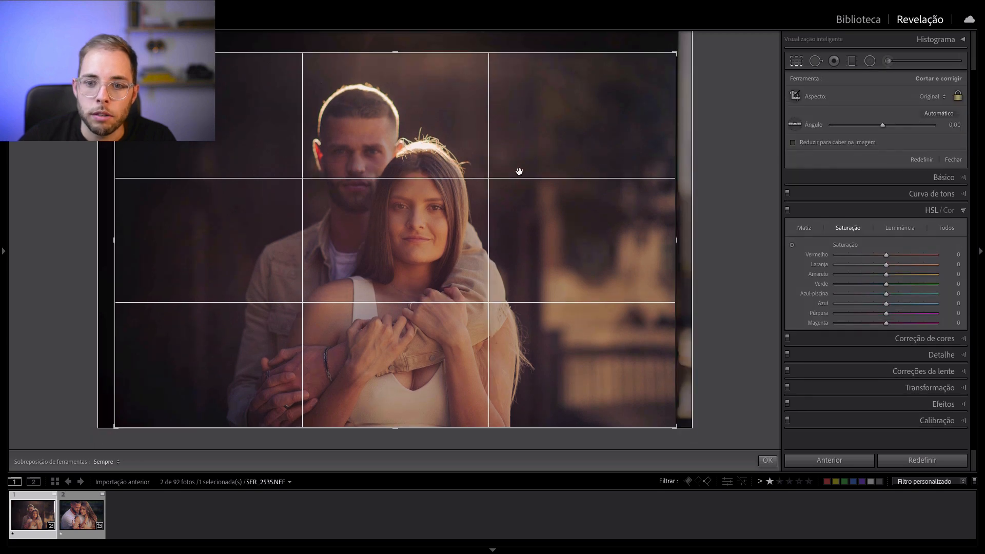
key(Return)
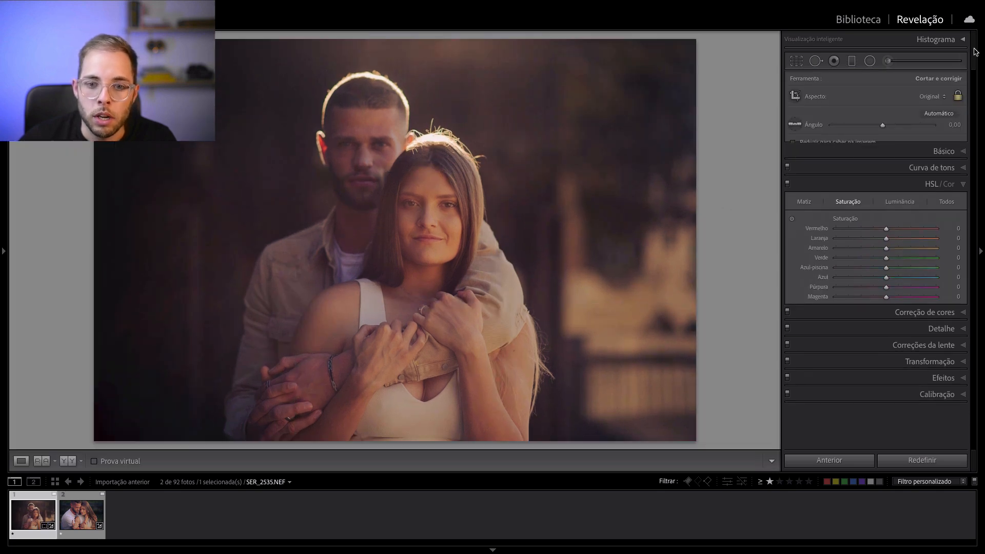
- Check SER_3548.NEF full size, then select both couple photos in the library grid and compare them in Survey view
key(Right)
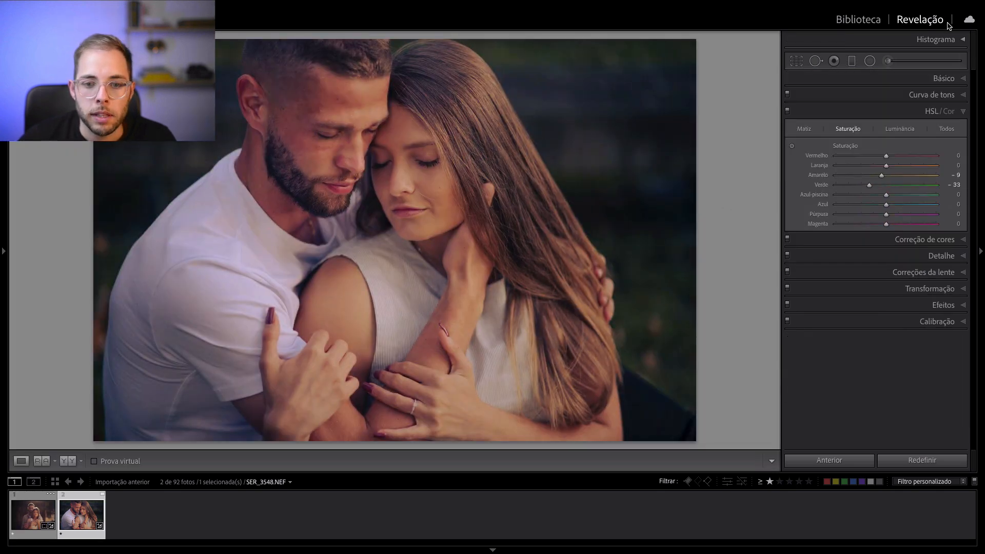
click(849, 21)
click(185, 460)
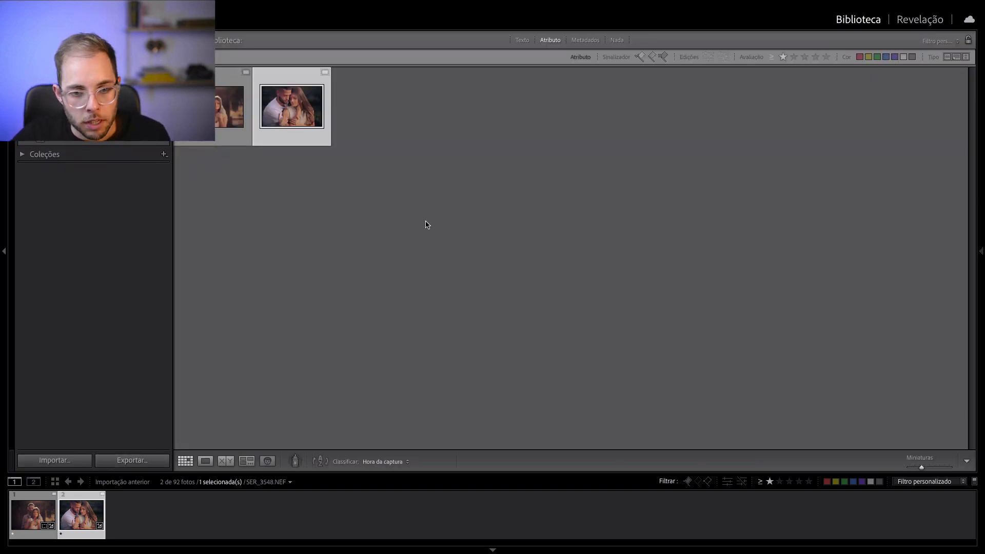
shift+click(216, 108)
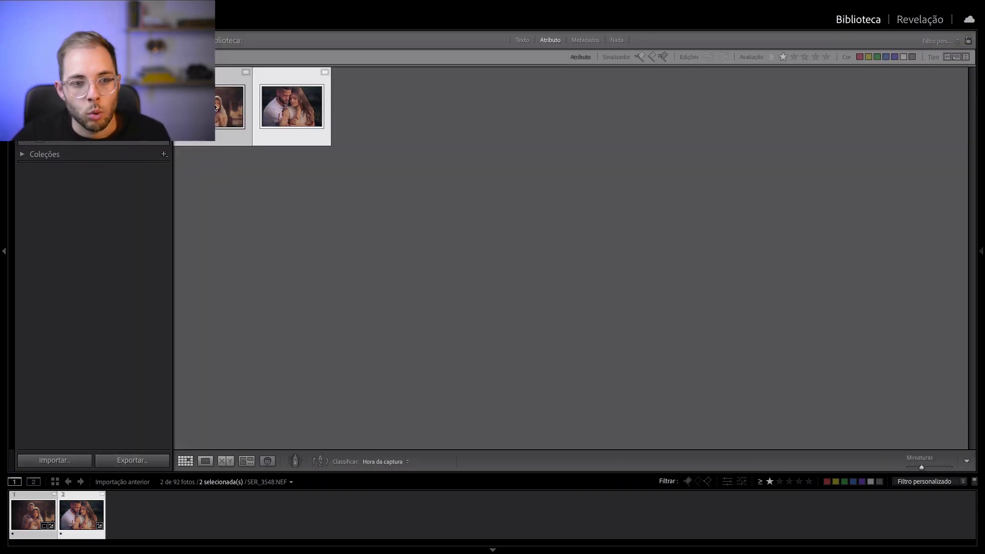
click(247, 460)
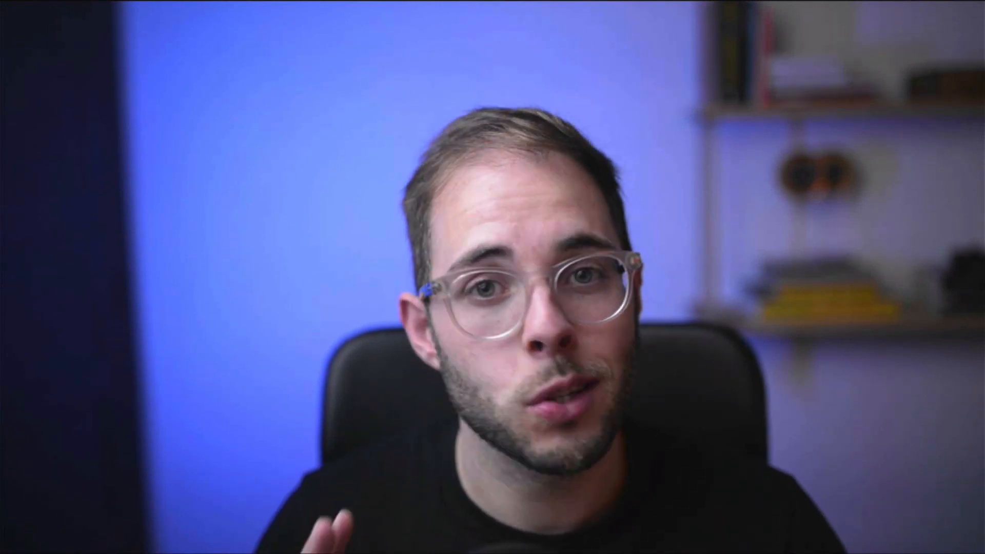